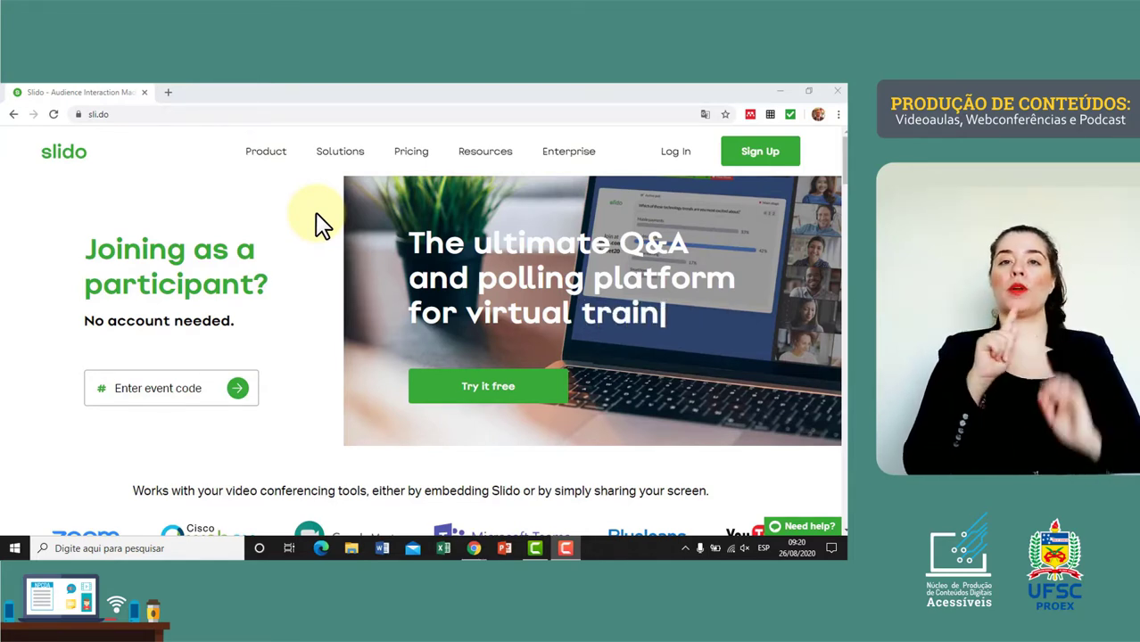
- Log in to Slido with Google, using the institutional senai.br account
left_click(671, 154)
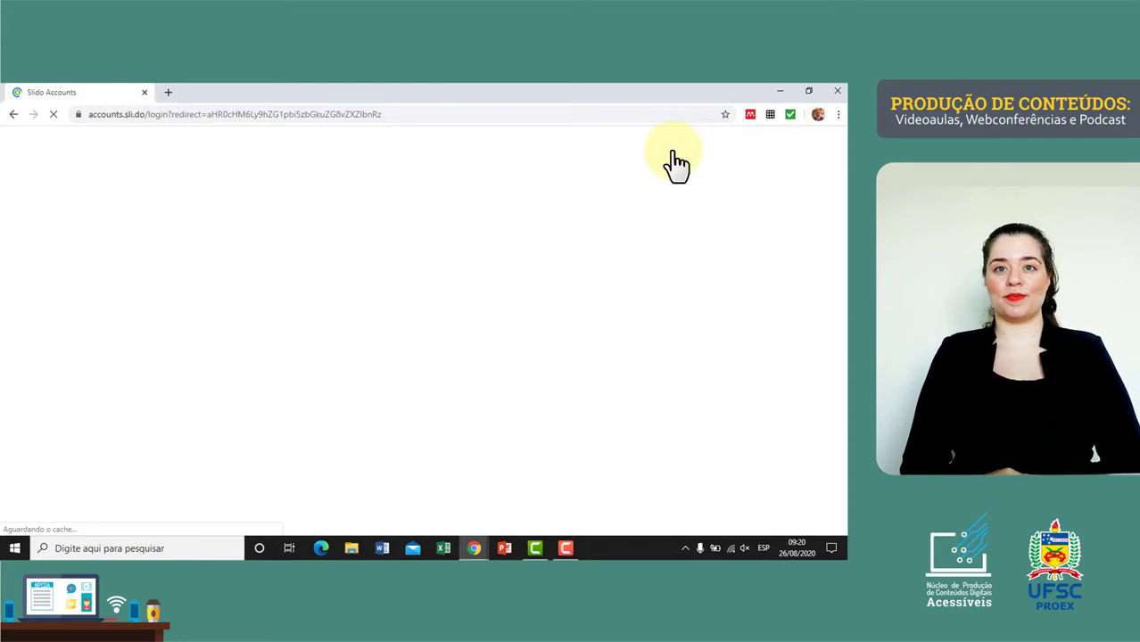
left_click(435, 426)
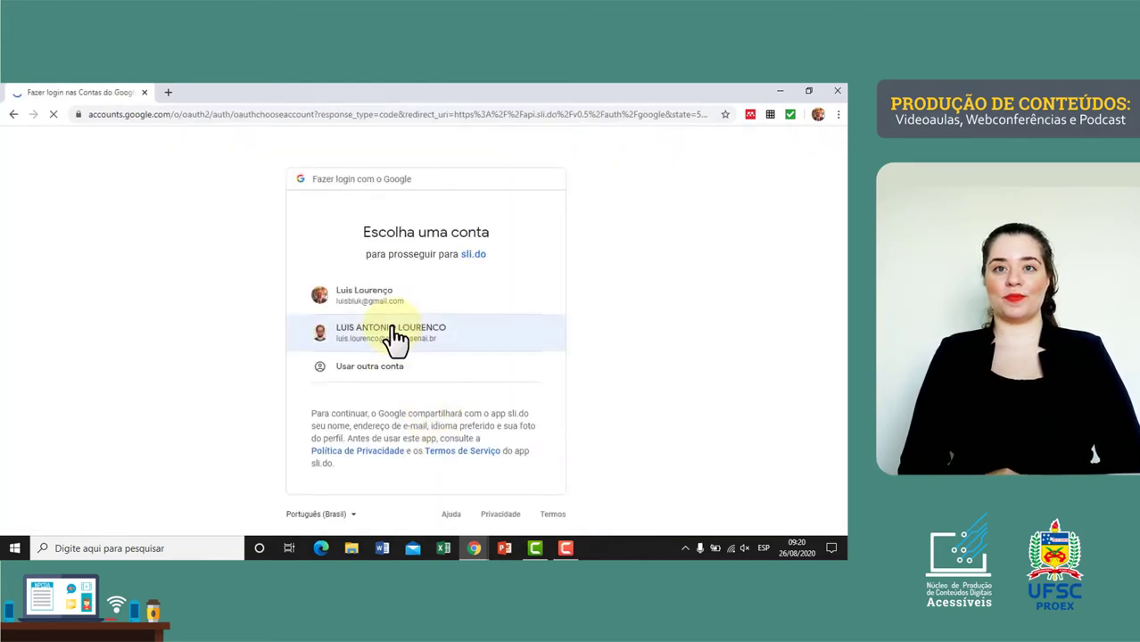
left_click(393, 337)
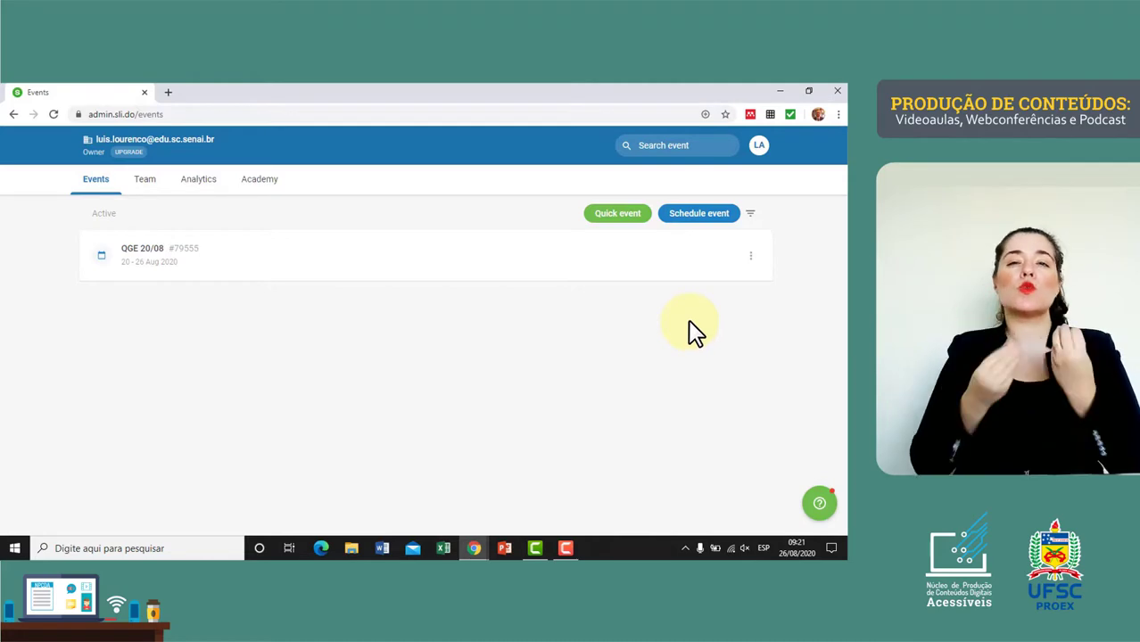
- Schedule an event named "Aula QGE" with both start and end dates set to August 31, 2020
left_click(705, 215)
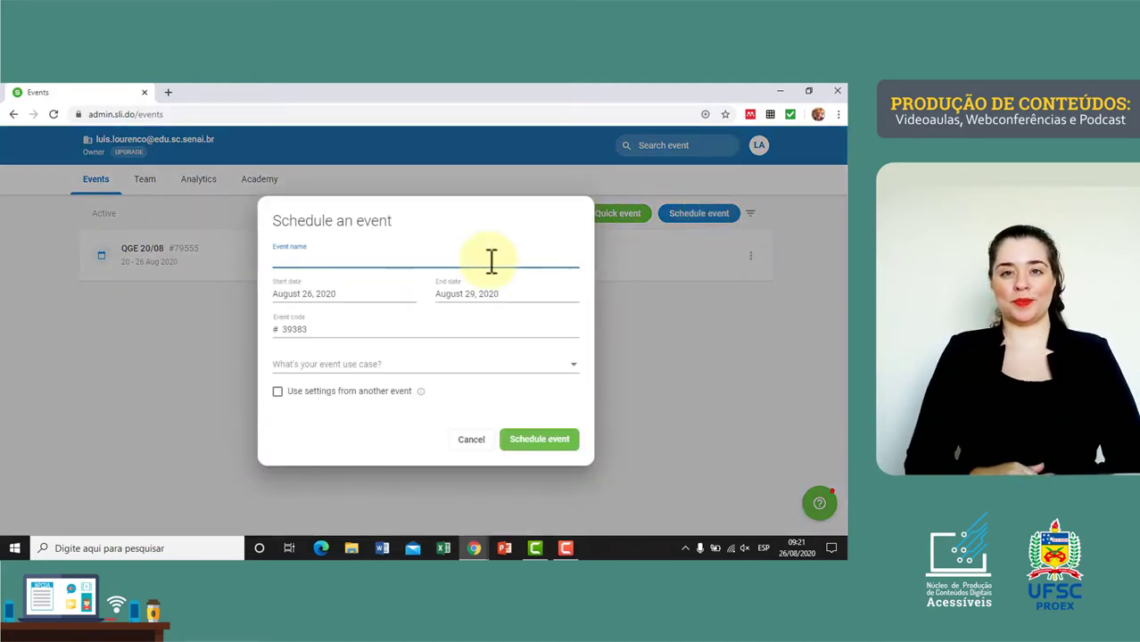
type("Aula G")
key("BackSpace")
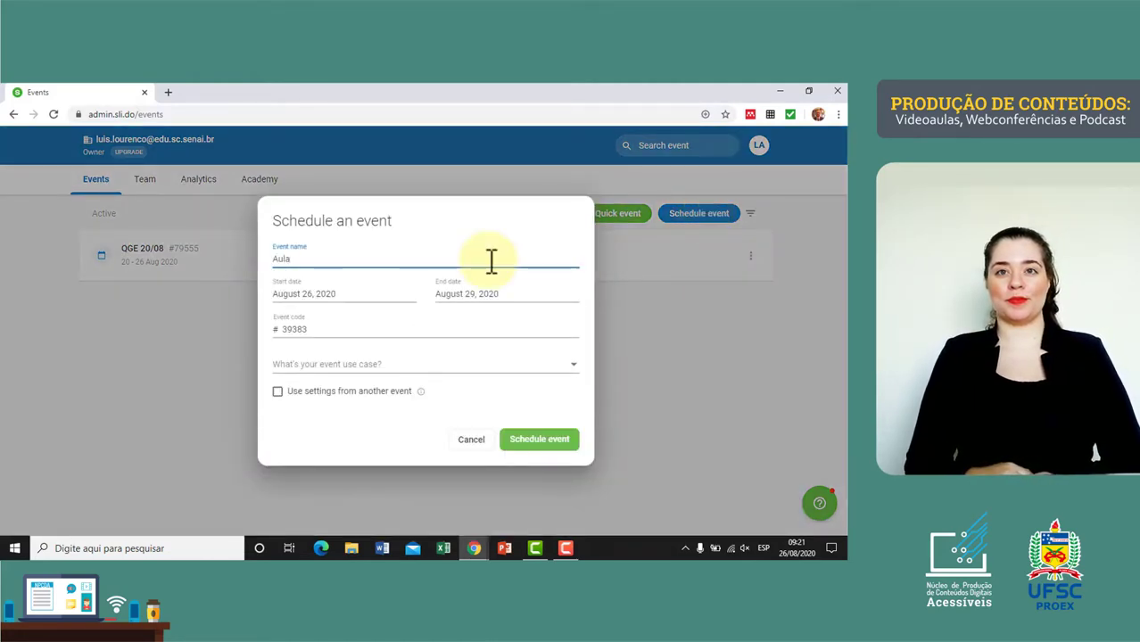
type("QGE")
left_click(369, 293)
left_click(354, 435)
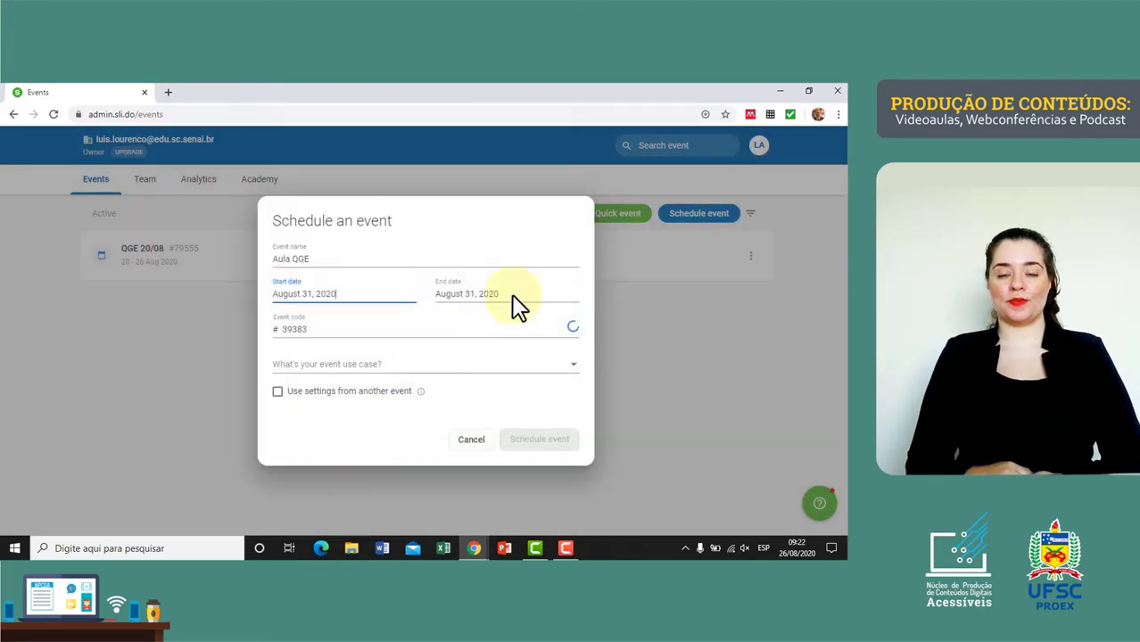
left_click(509, 297)
left_click(354, 434)
left_click(529, 444)
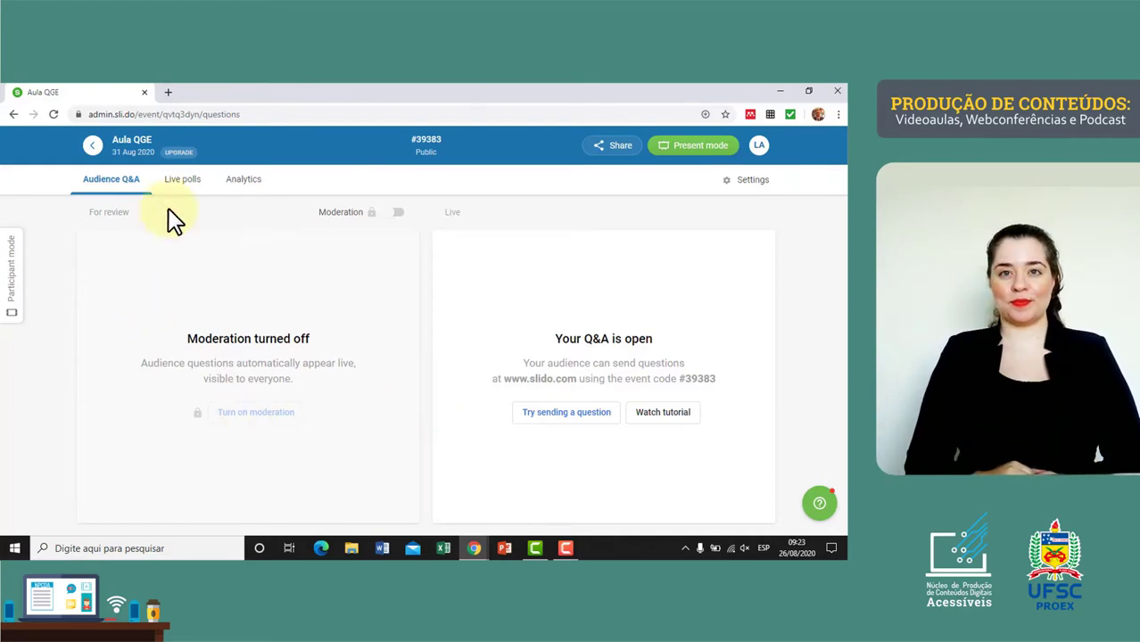
- Start a multiple choice live poll with the question "O que significa interações do tipo dipolo-dipolo?"
left_click(182, 181)
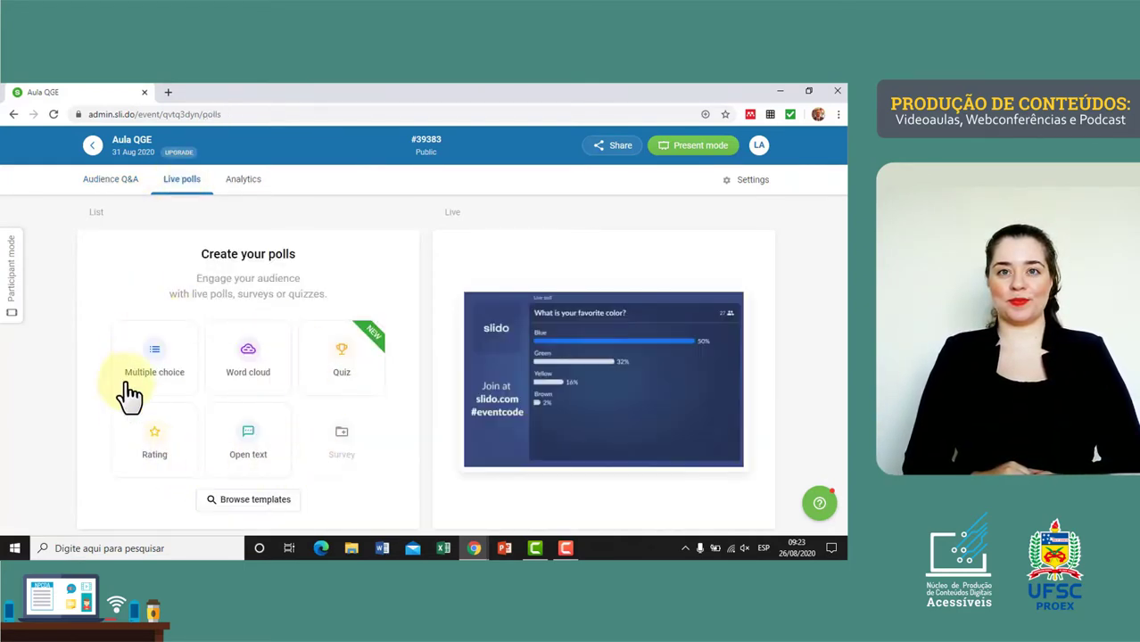
left_click(160, 368)
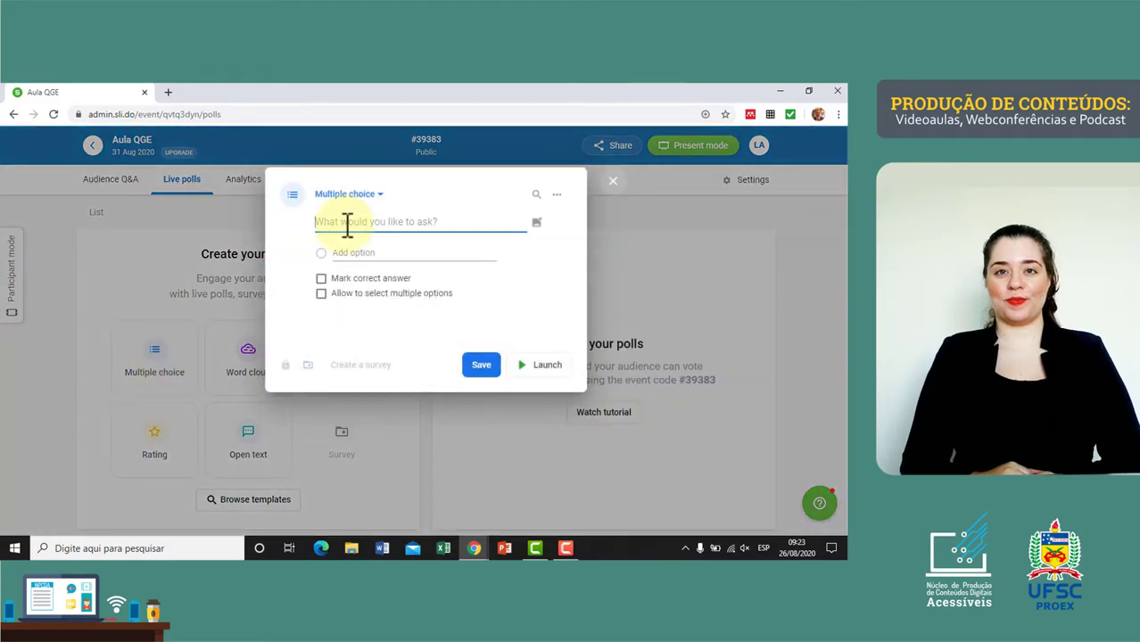
type("O que significa Intrerações to ti")
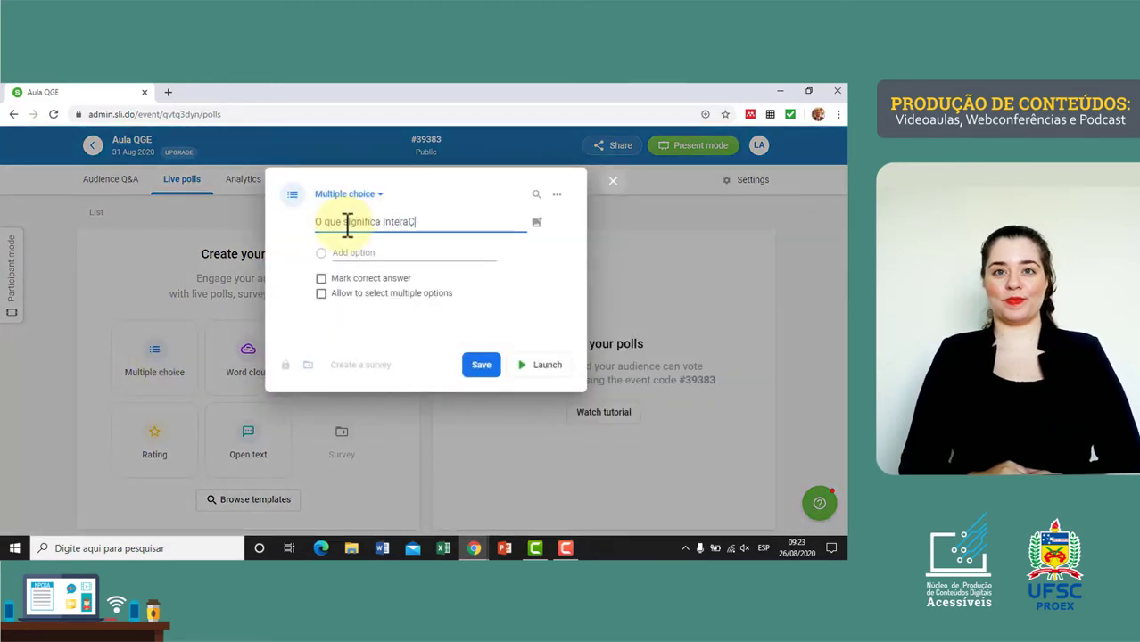
key("BackSpace")
key("BackSpace")
key("BackSpace")
key("BackSpace")
key("BackSpace")
type("do")
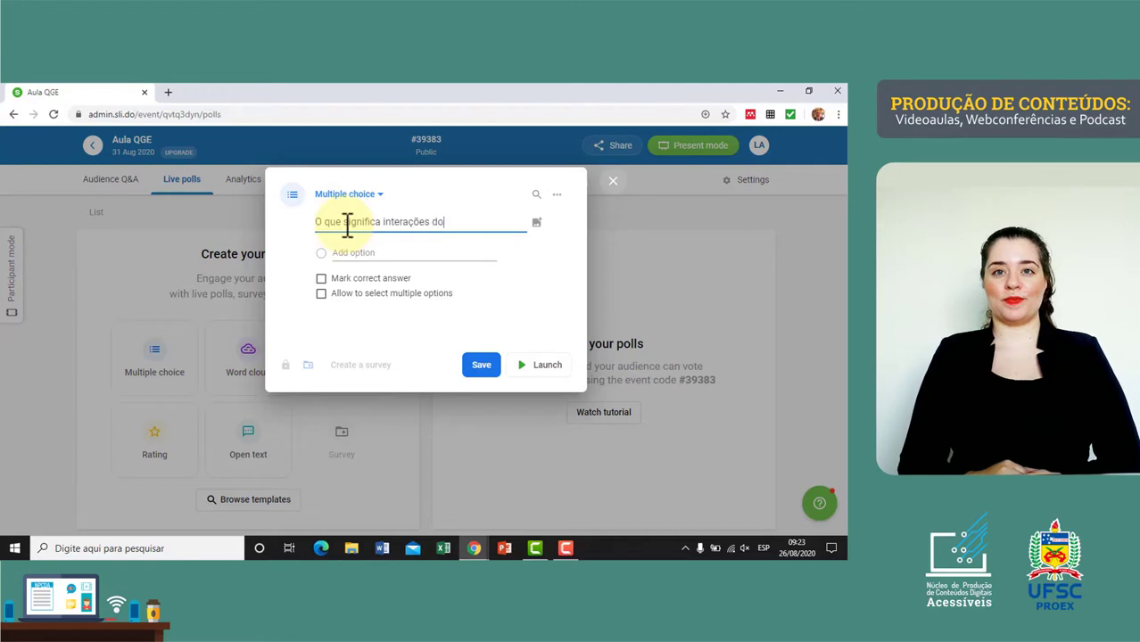
type(" tipo dipolo-dipolo?")
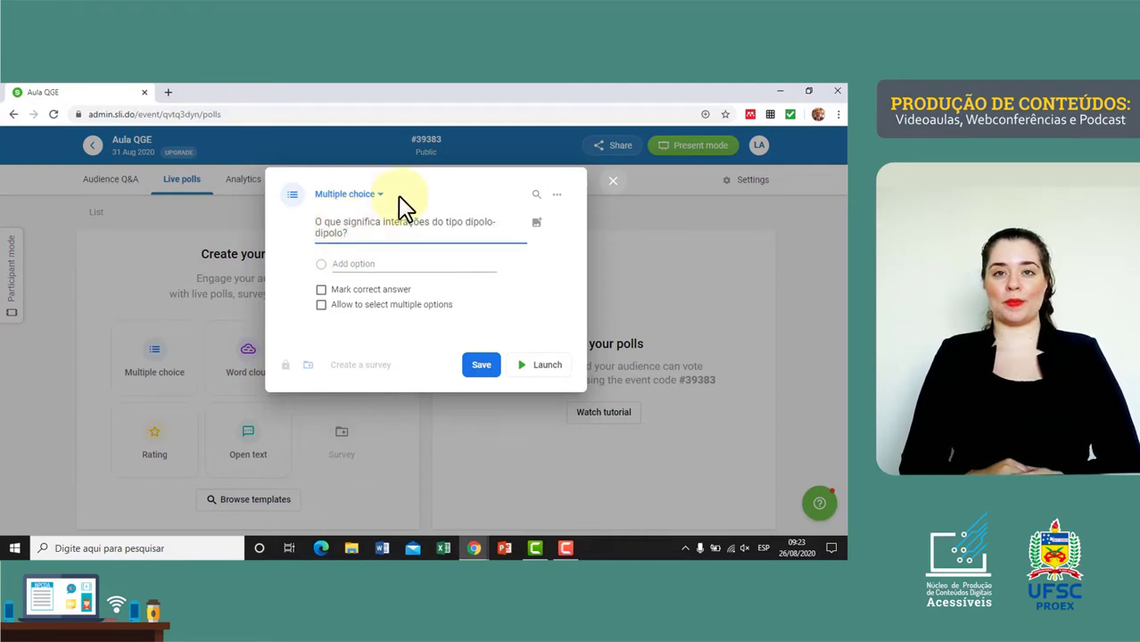
- Add the first answer option "São interações intermoleculares fracas, geralmente entre moléculas não-polares."
left_click(402, 265)
type("São ine")
type("erações in")
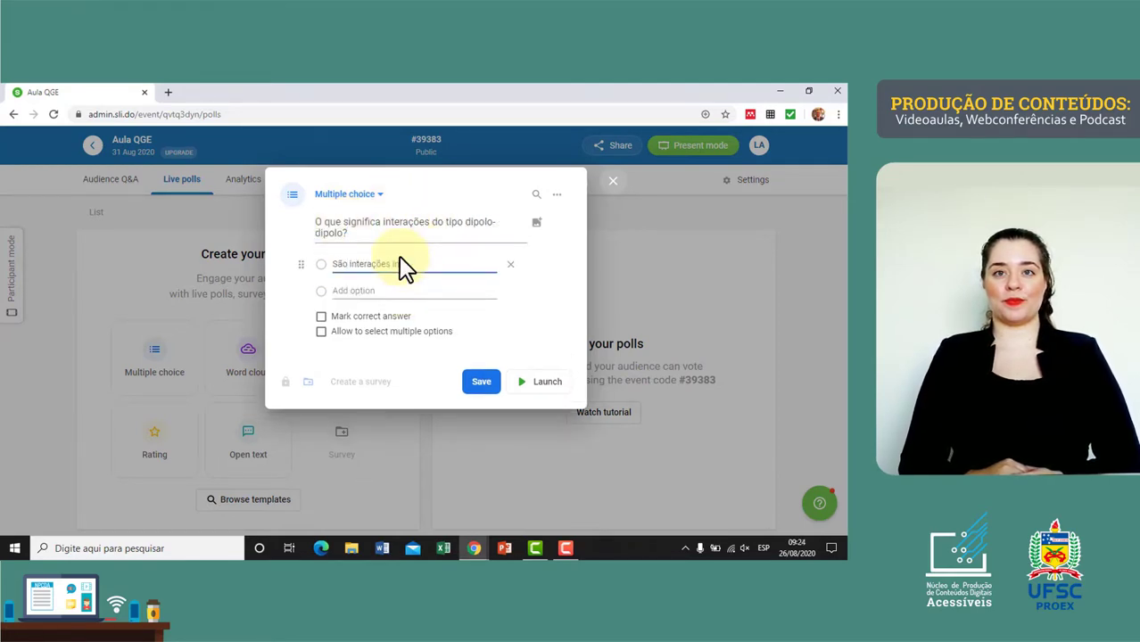
type("termoleculares fracas, geralmente")
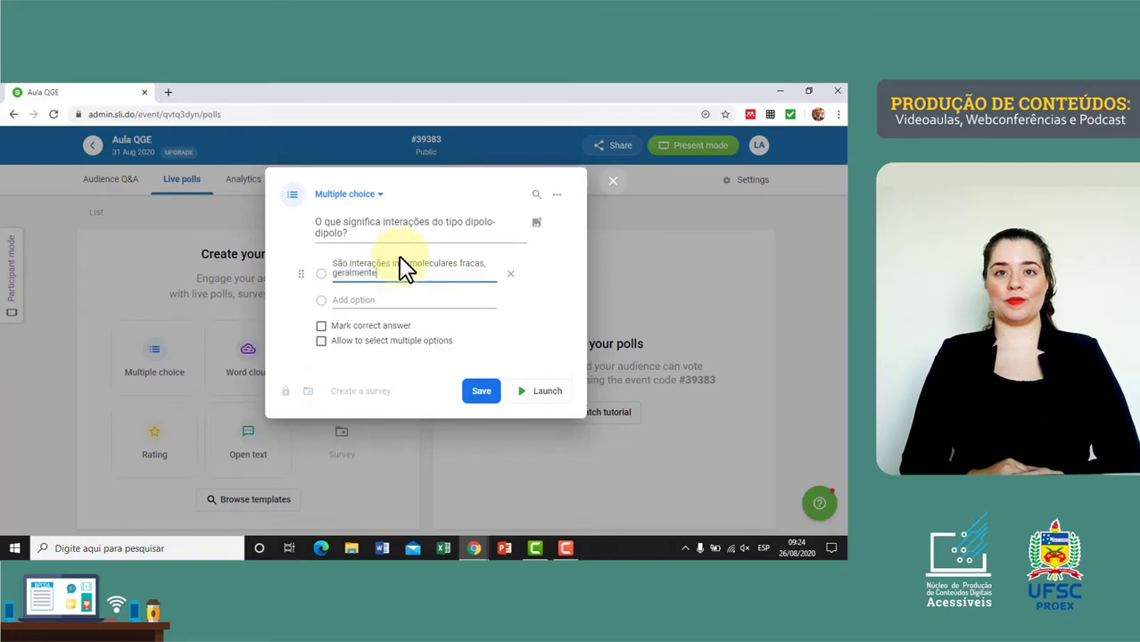
type(" entre moléculas não-polares.")
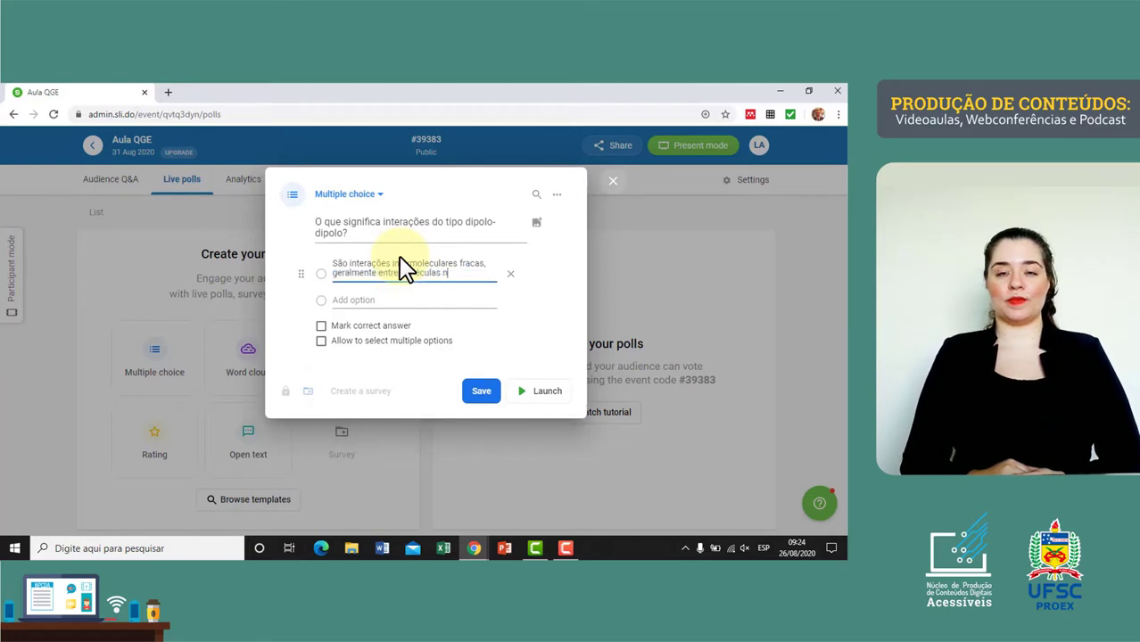
- Add the second answer option "São interações intermoleculares características das substâncias gasosas."
left_click(373, 301)
type("São")
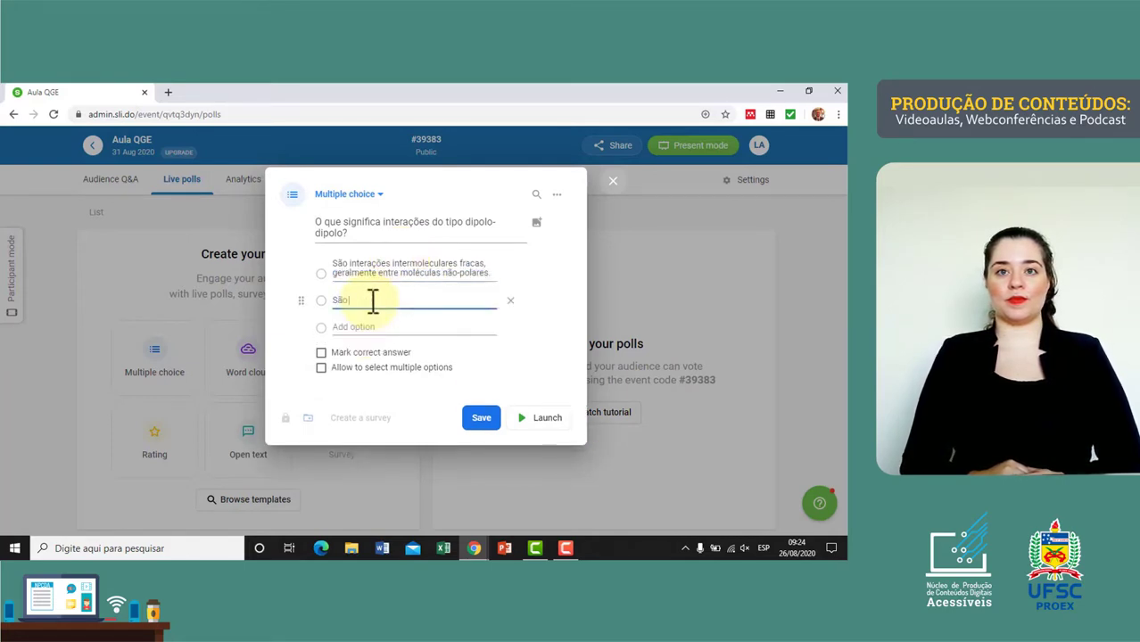
type(" interações intermoleculares características")
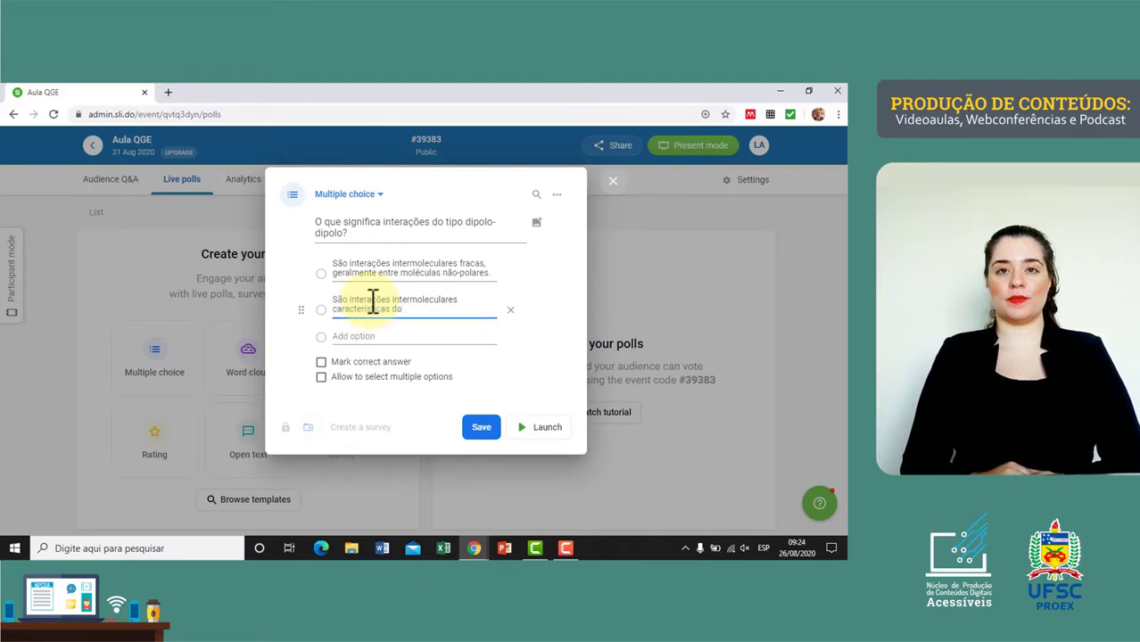
type(" das substâncias gasosas.")
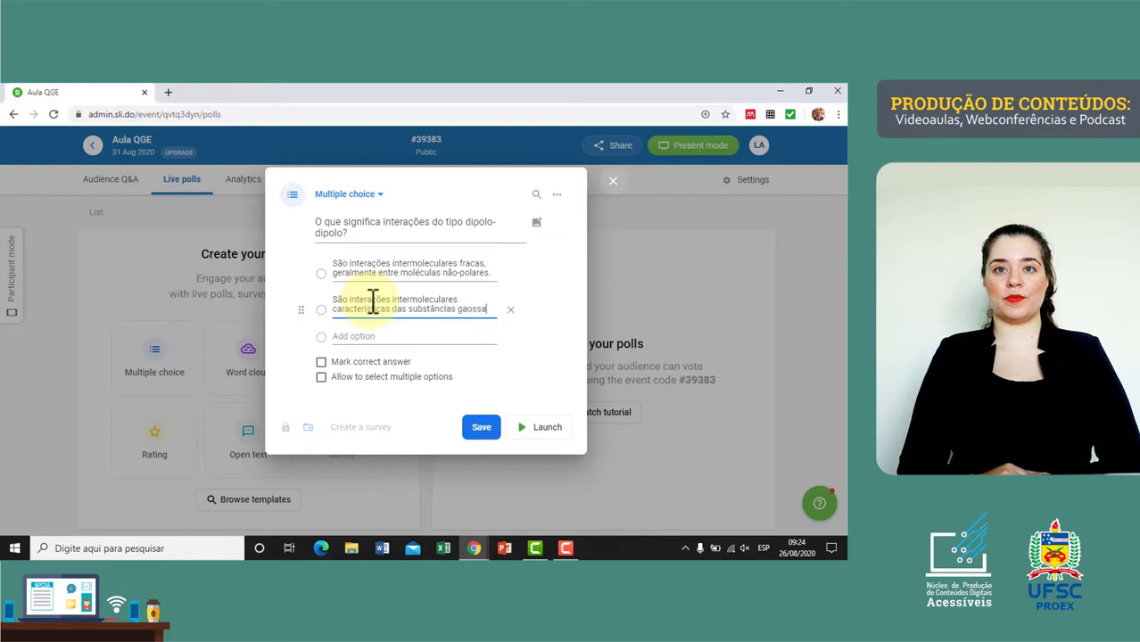
- Add the third answer option "São interações intermoleculares entre moléculas polares, responsáveis pela coesão molecular."
left_click(366, 336)
type("São")
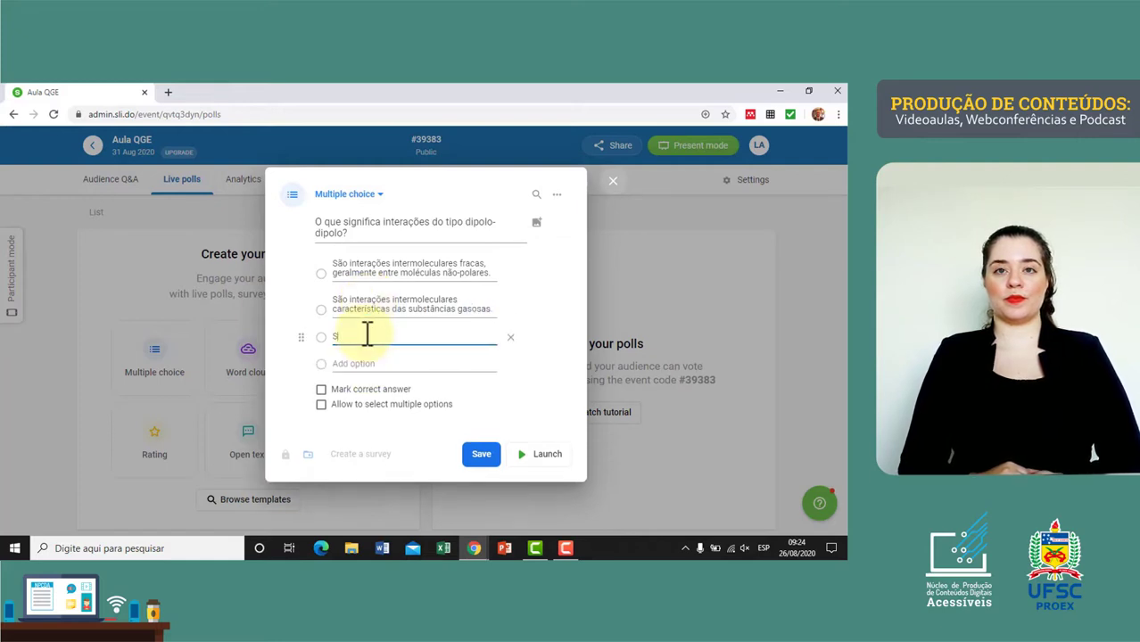
type(" interações intermolecula")
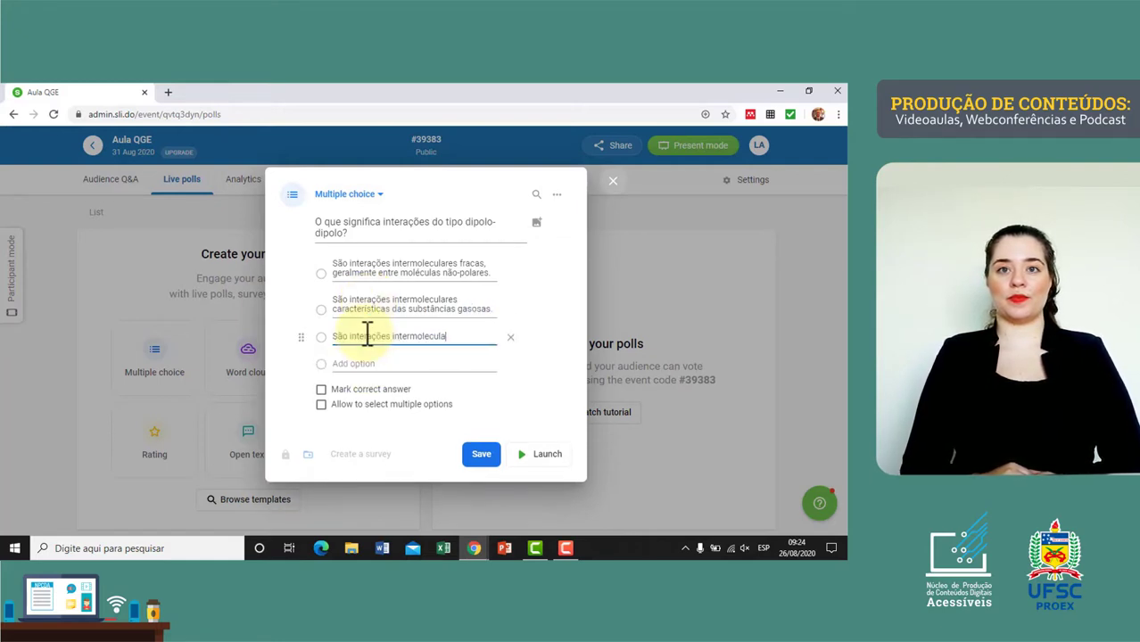
type("res entre molécu")
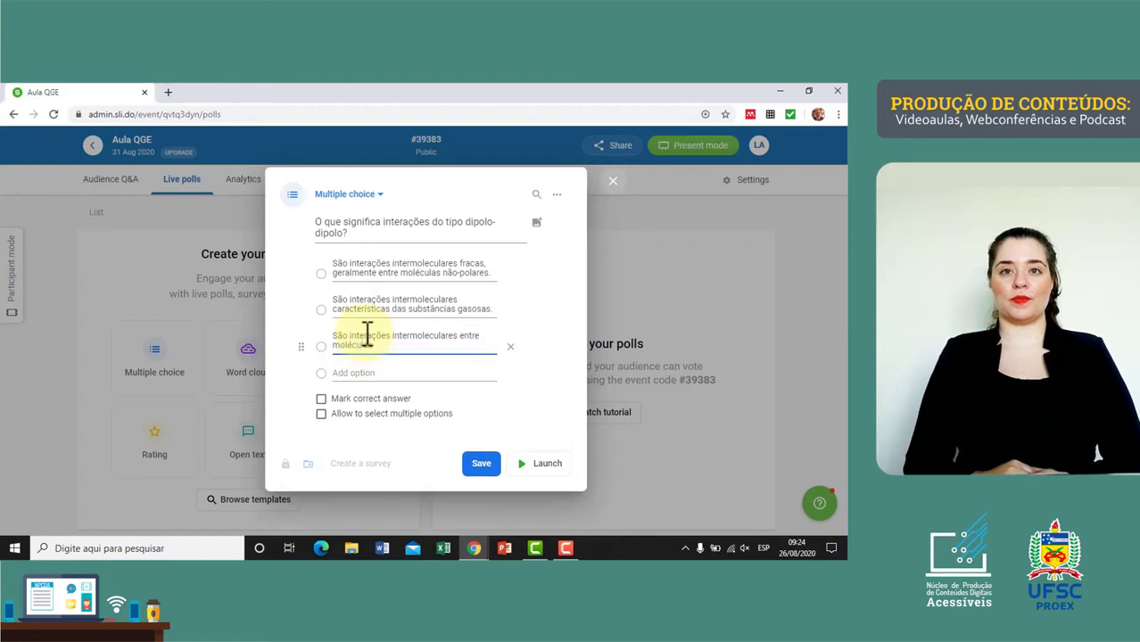
type("las polares, responsáveis pela coesão molecular.")
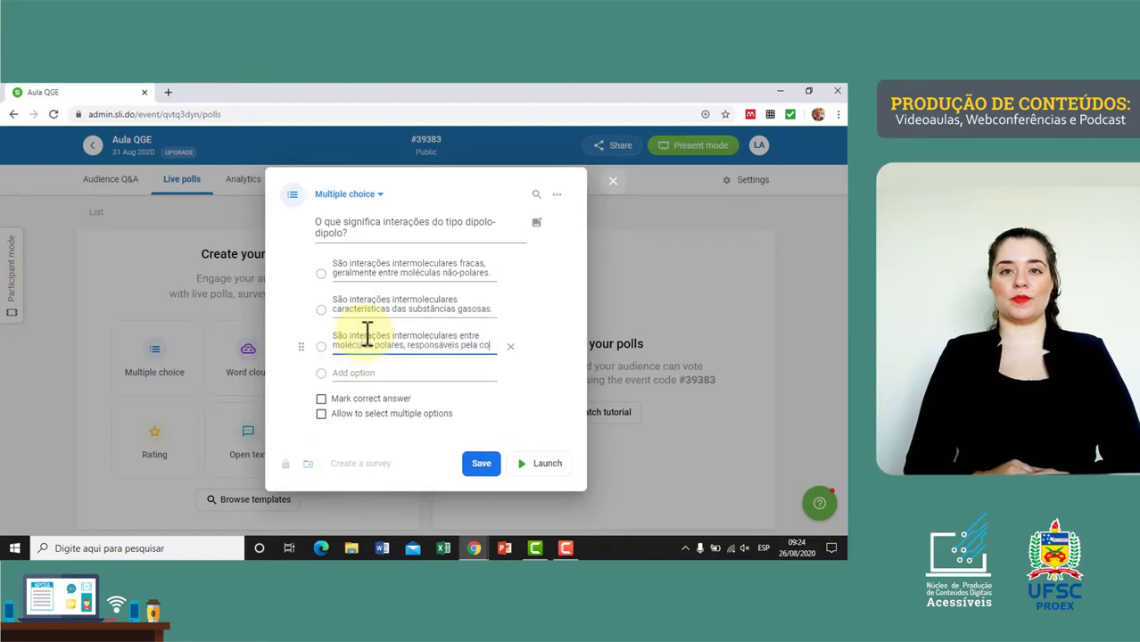
- Mark the third option as the correct answer and save the multiple choice poll
left_click(322, 408)
left_click(322, 355)
left_click(480, 466)
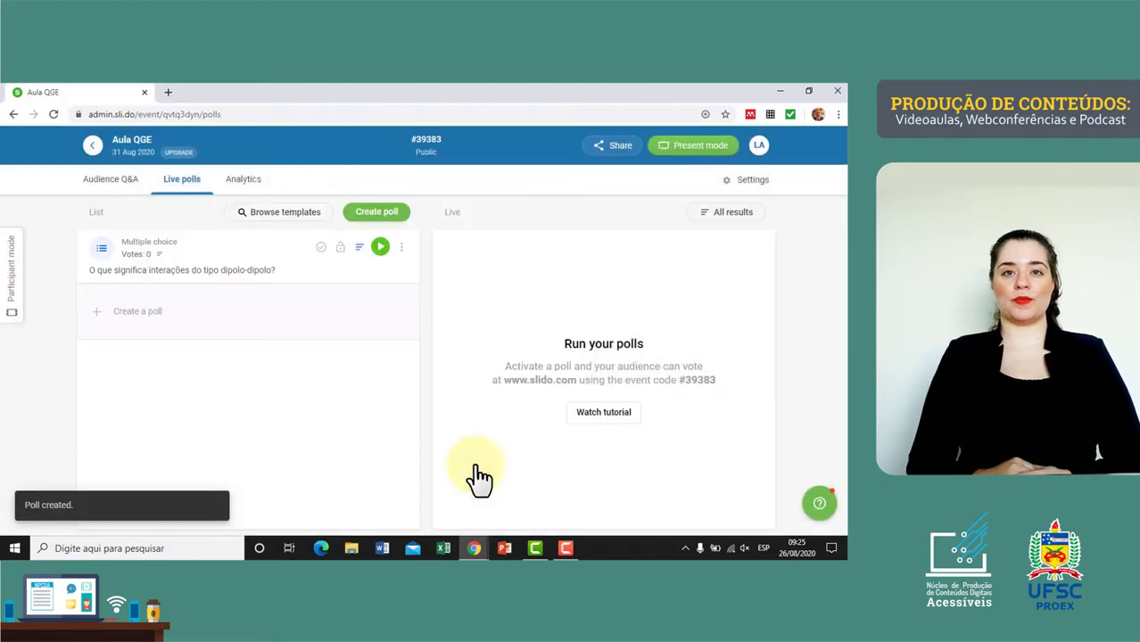
- Create and save a rating poll asking "O que você achou desta atividade?" with a maximum value of 5
left_click(376, 213)
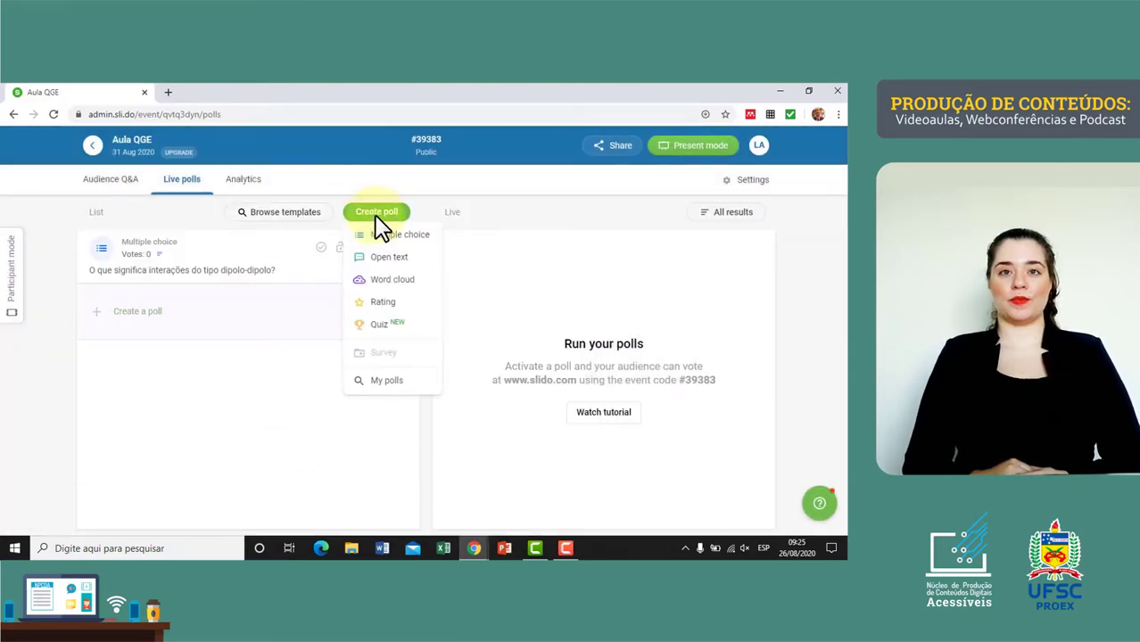
left_click(383, 304)
type("O que você achou desta atividade?")
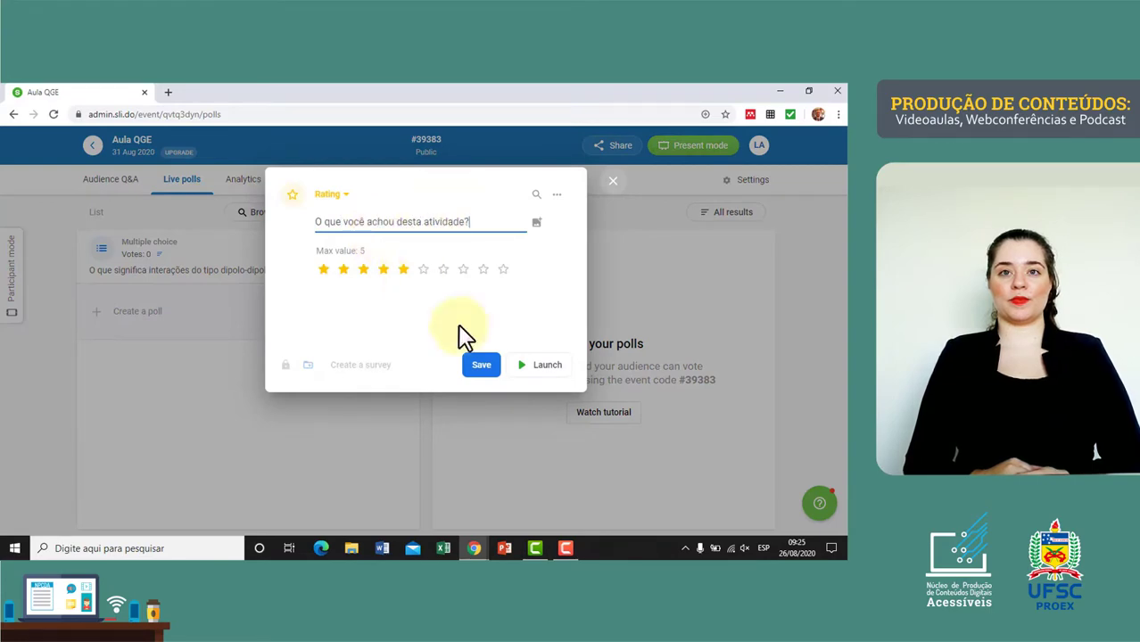
left_click(479, 367)
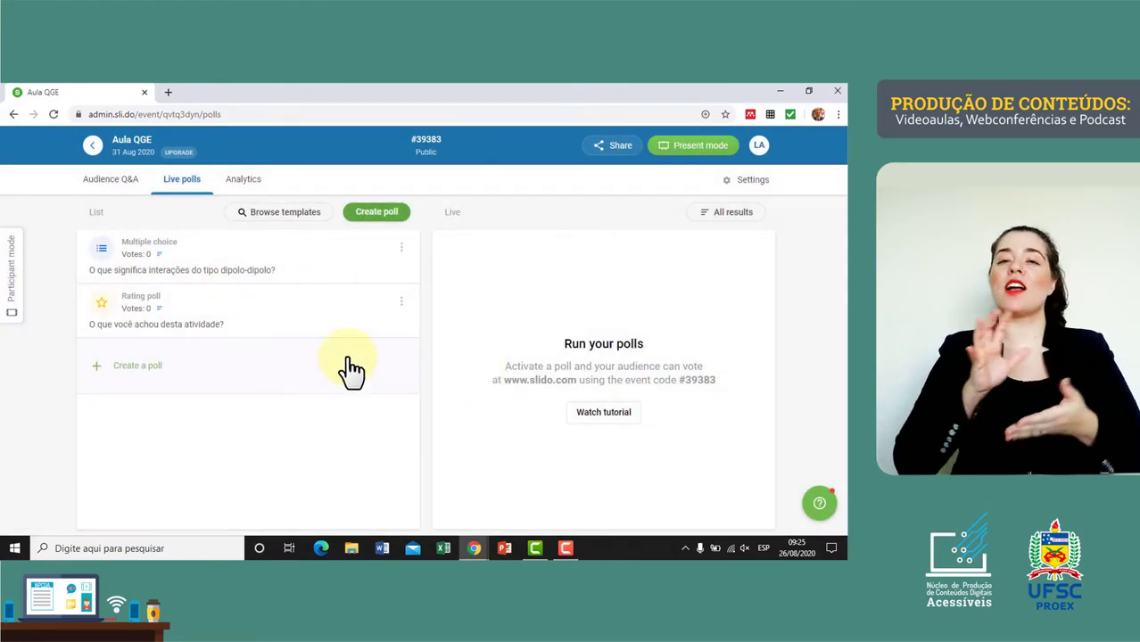
- Open the event's Present mode in a new tab
mouse_move(316, 298)
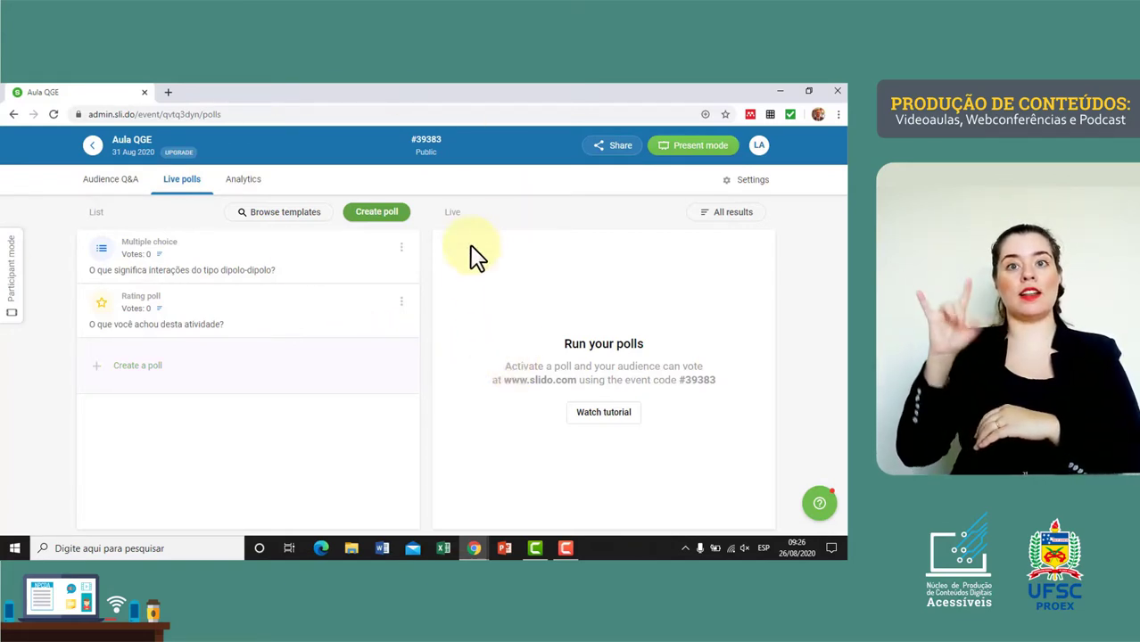
left_click(705, 152)
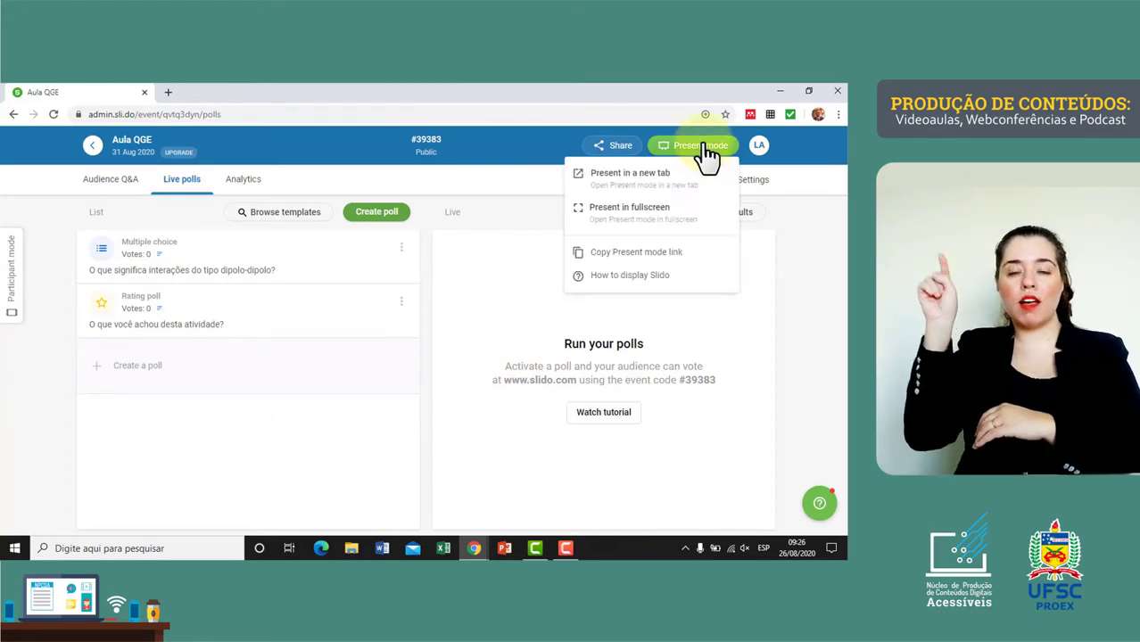
left_click(707, 154)
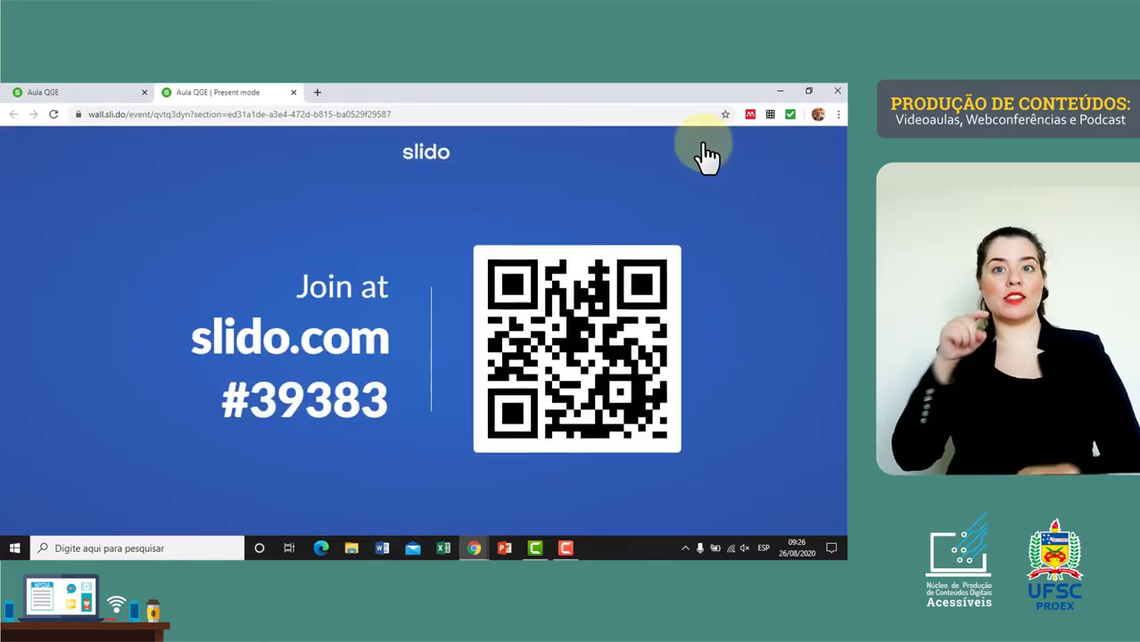
- Activate the poll "O que significa interações do tipo dipolo-dipolo?" in Present mode
mouse_move(427, 266)
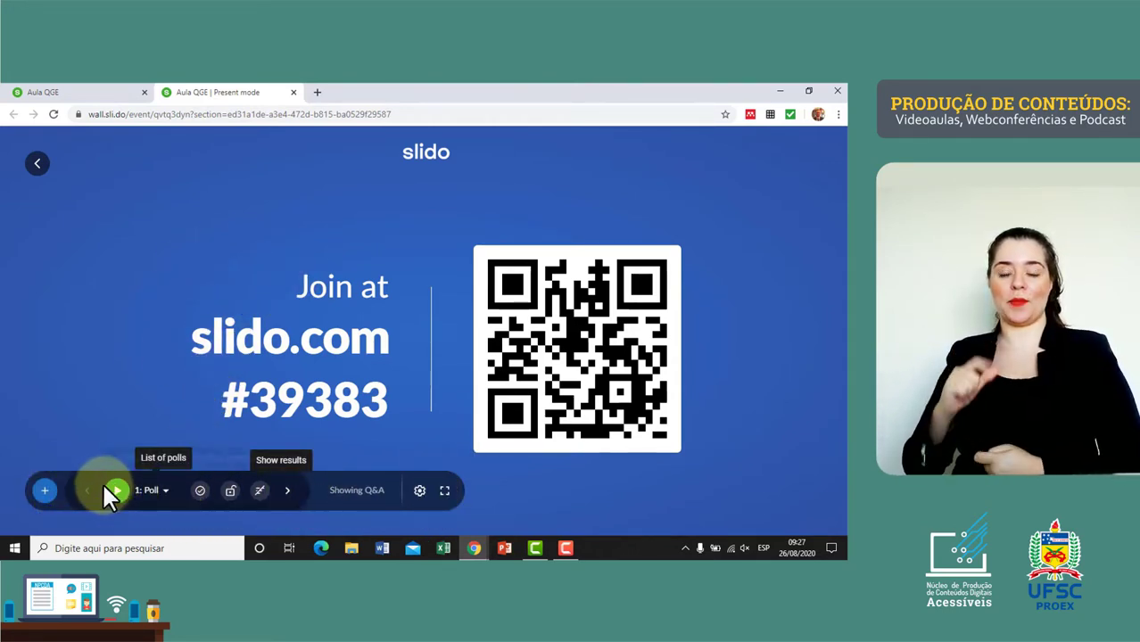
left_click(165, 494)
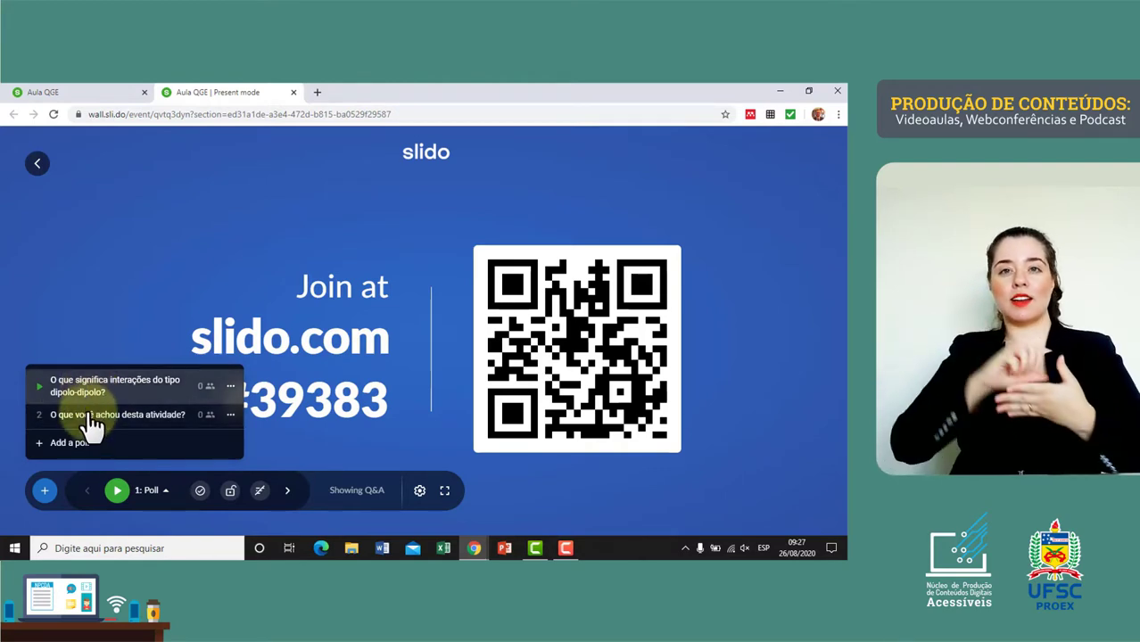
left_click(40, 393)
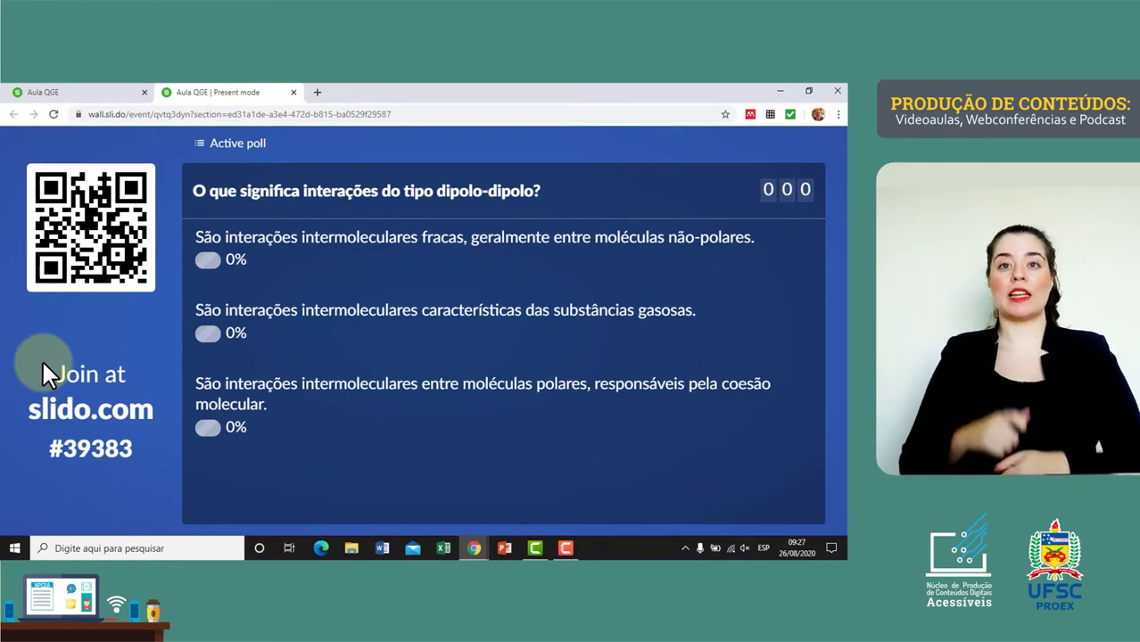
- Deactivate the poll "O que significa interações do tipo dipolo-dipolo?" in Present mode
mouse_move(71, 361)
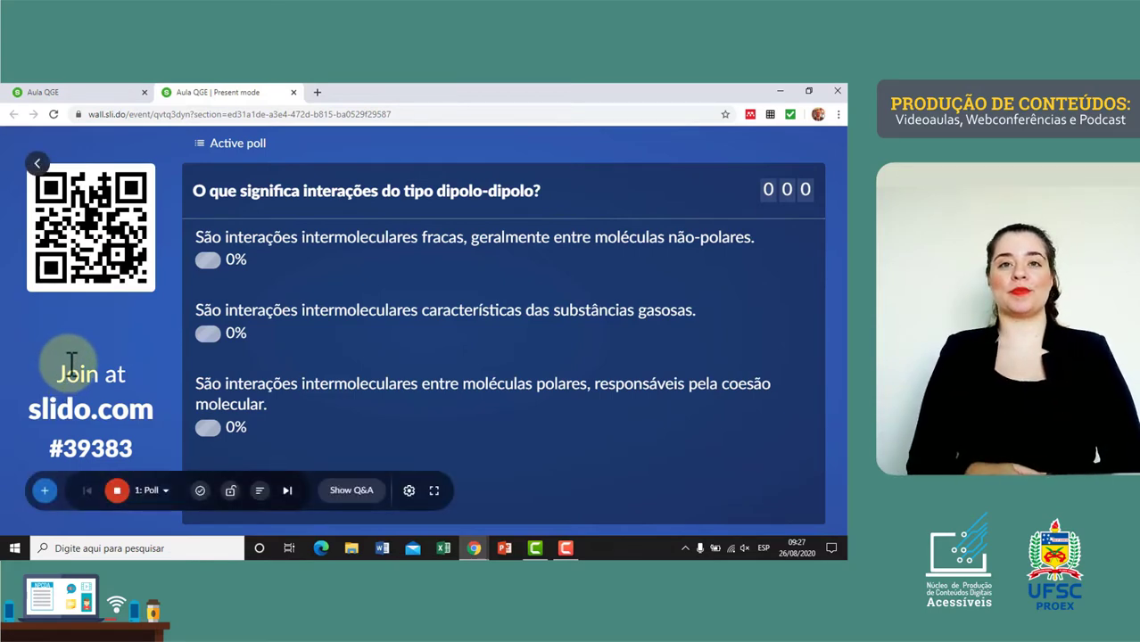
left_click(117, 492)
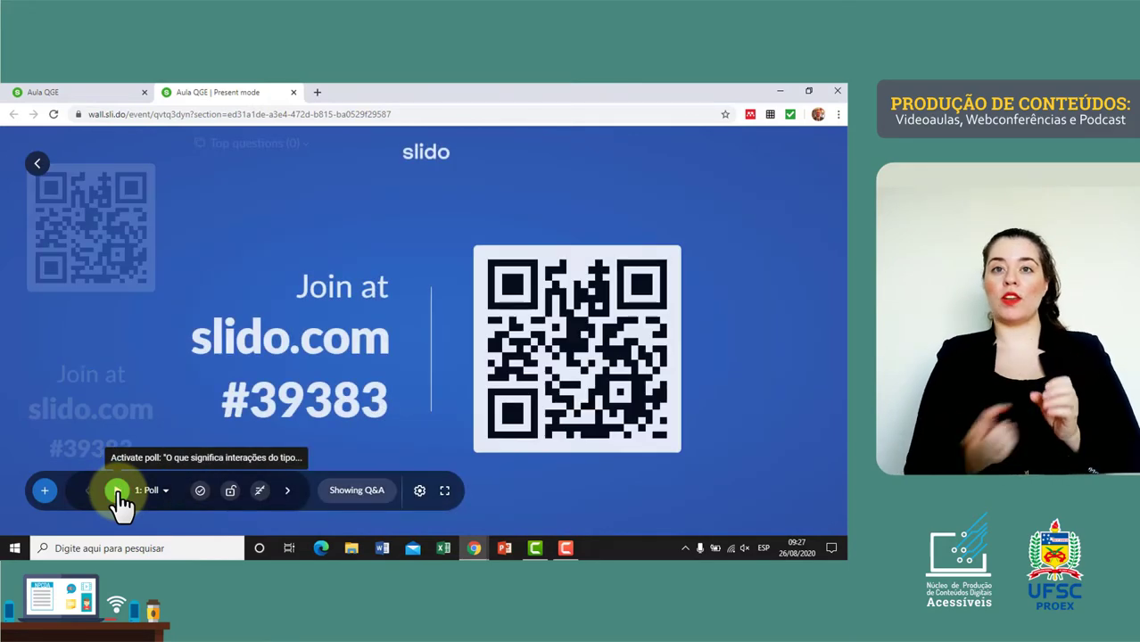
- Activate the rating poll "O que você achou desta atividade?" from the poll list, and deactivate it after showing it
left_click(163, 500)
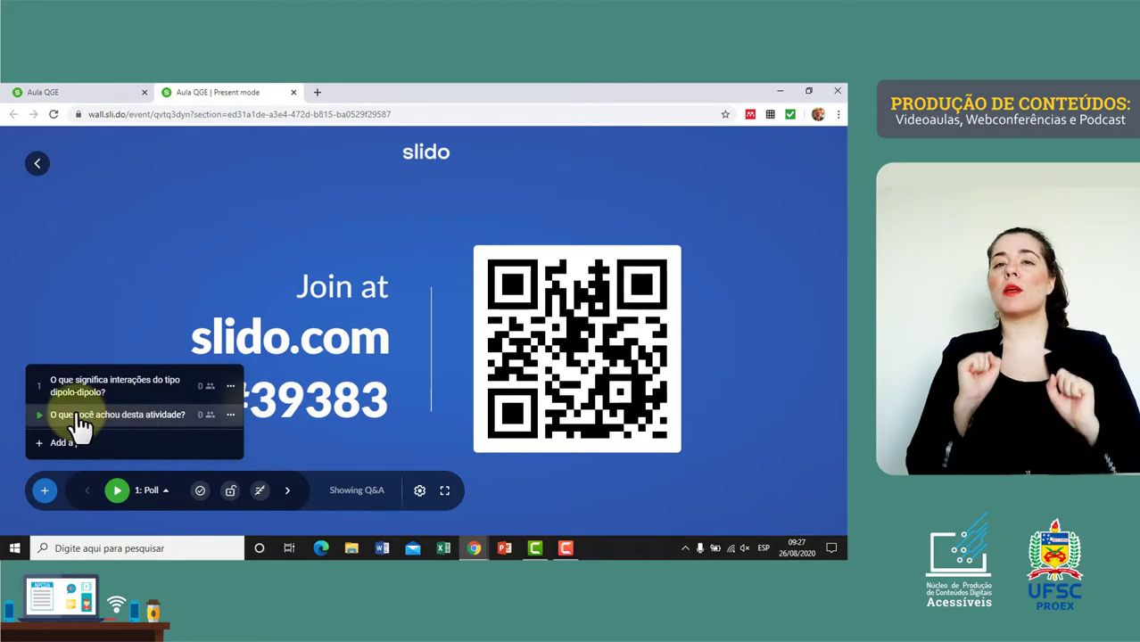
left_click(42, 417)
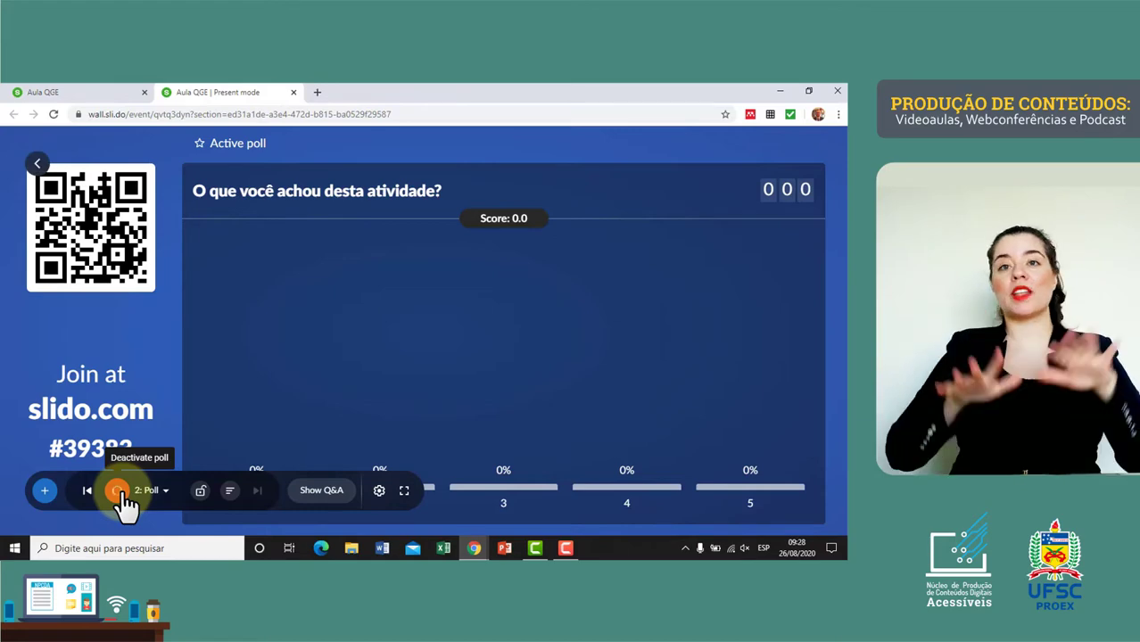
left_click(119, 493)
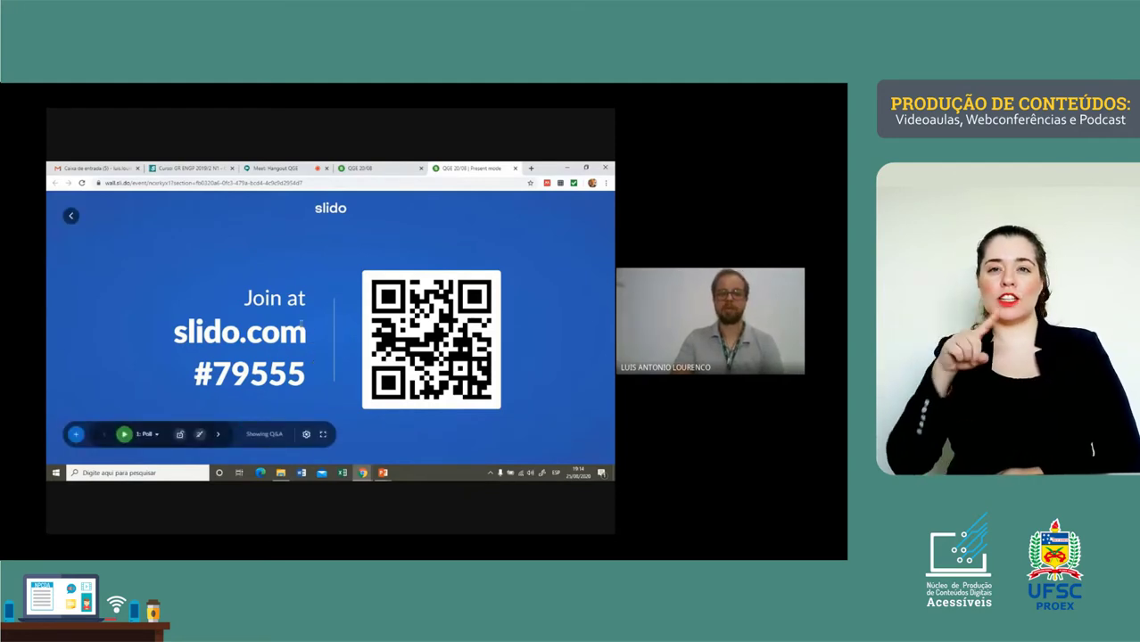
- Activate the third poll, about the relation between "forças intermoleculares" and "pressão", in the "QGE 20/08" Present mode
left_click(157, 435)
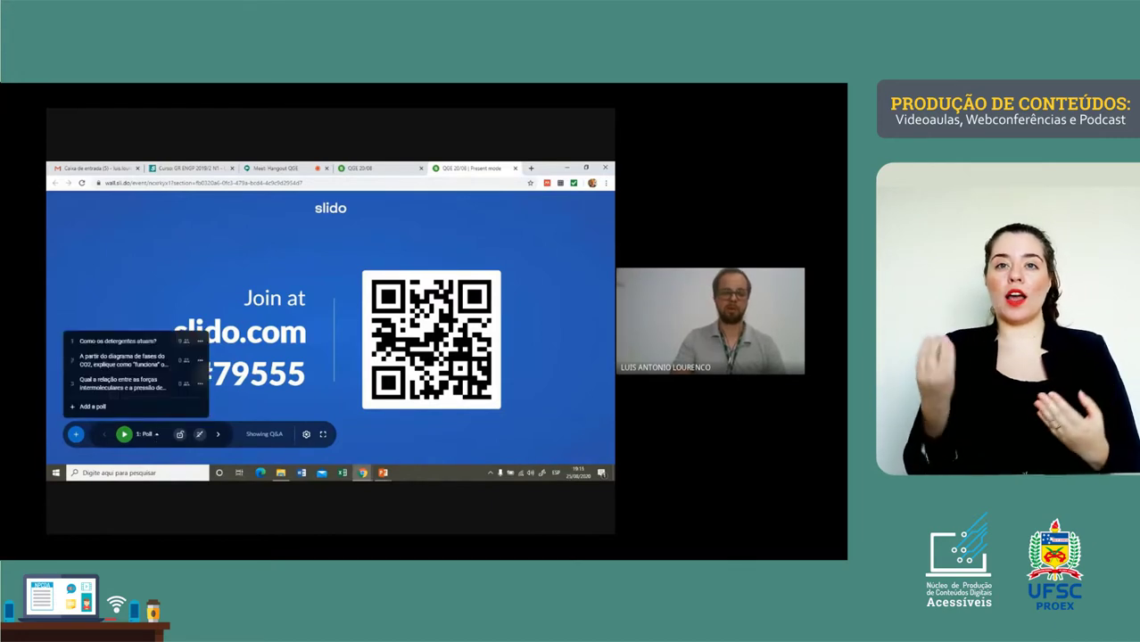
left_click(73, 387)
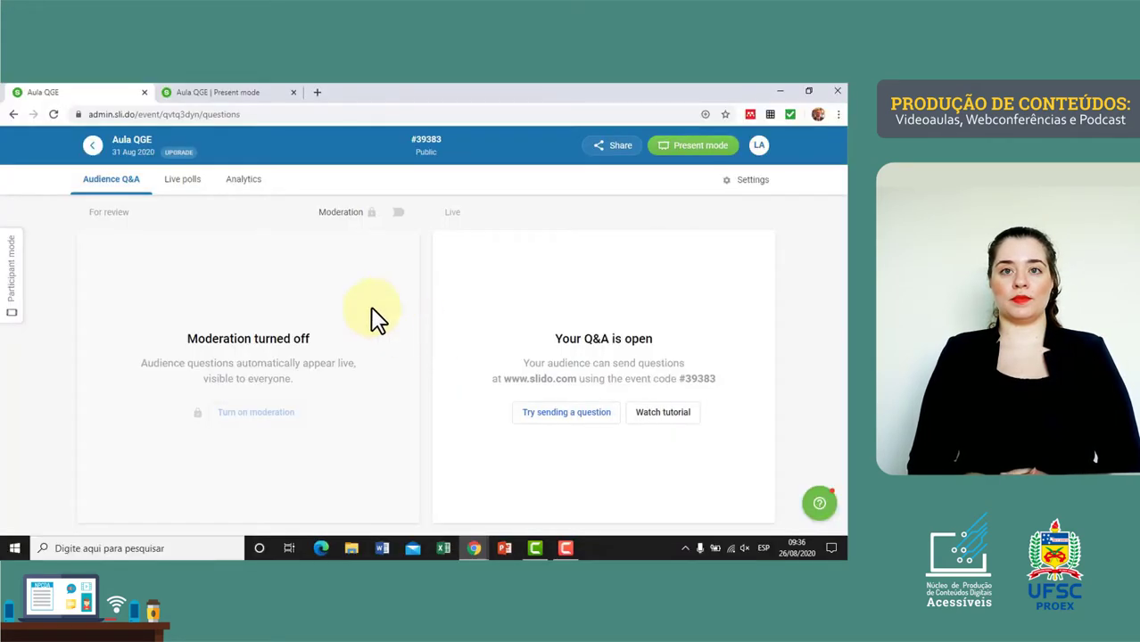
- View the direct link and embed code for sharing the multiple choice poll of "Aula QGE", and close the sharing details
left_click(184, 179)
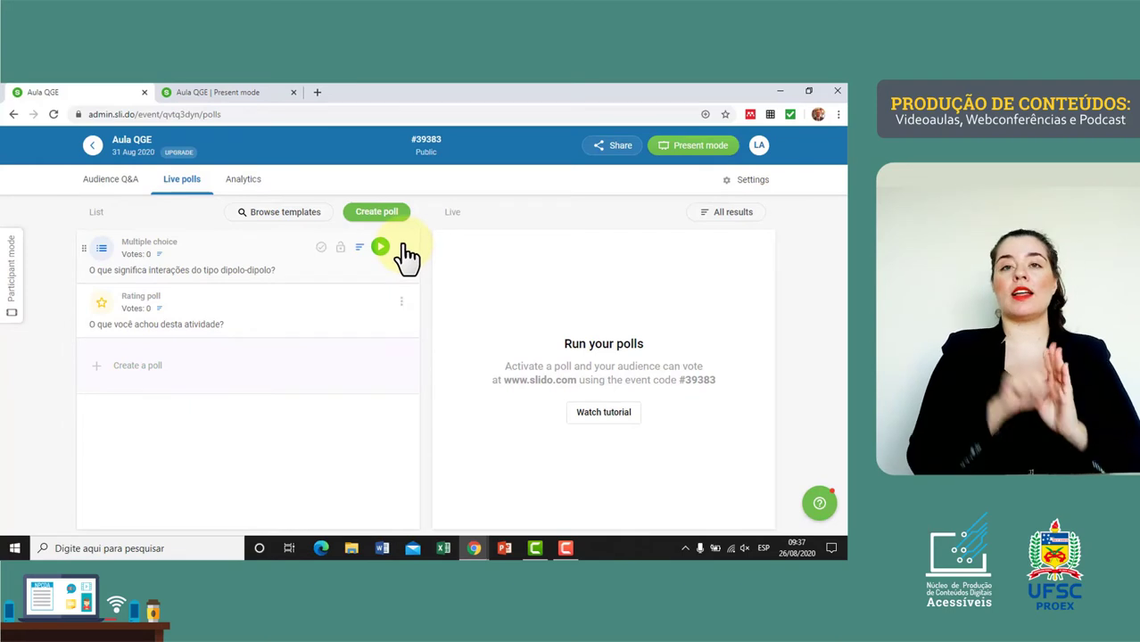
left_click(403, 247)
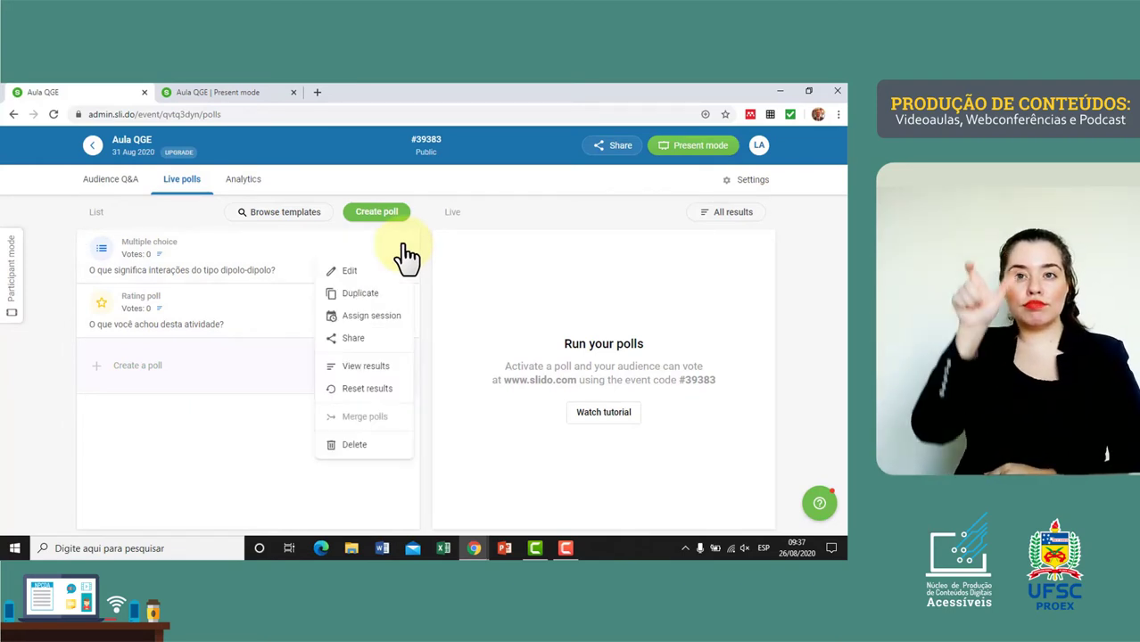
left_click(353, 339)
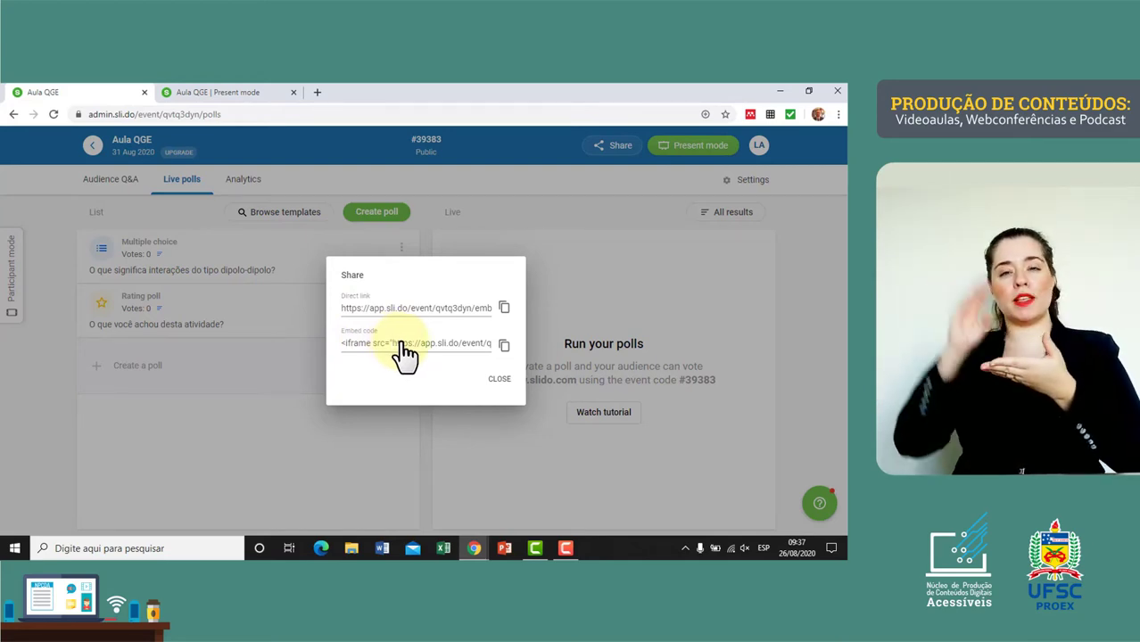
left_click(499, 381)
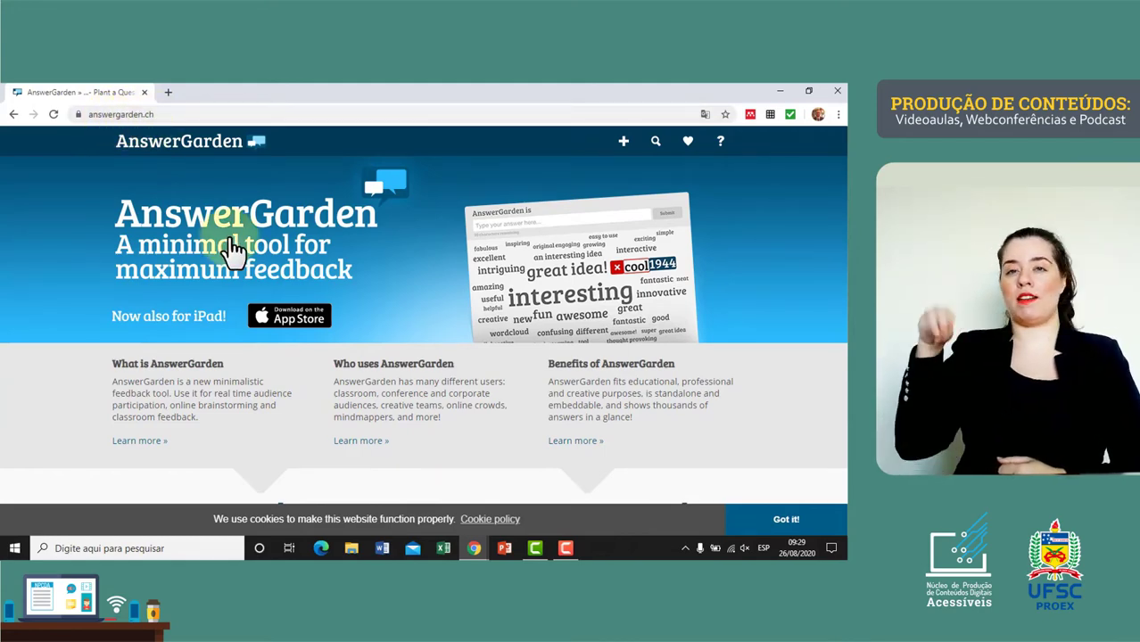
- Switch to the AnswerGarden site, open the form for a new AnswerGarden and look over its options
scroll(223, 285, "down", 1)
scroll(301, 224, "down", 1)
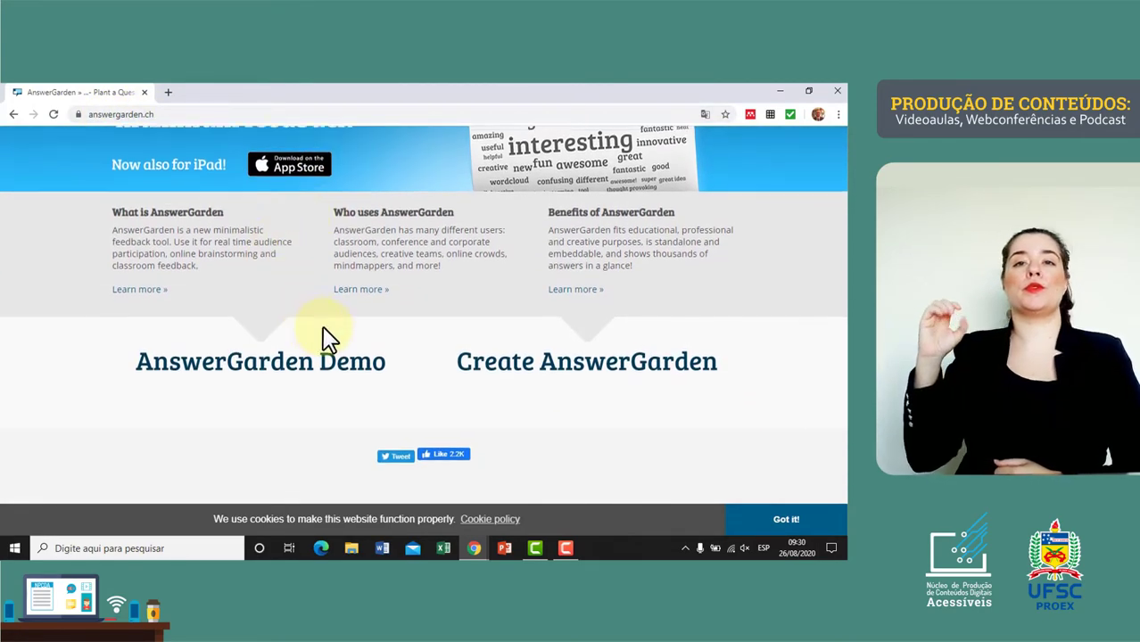
scroll(326, 338, "up", 2)
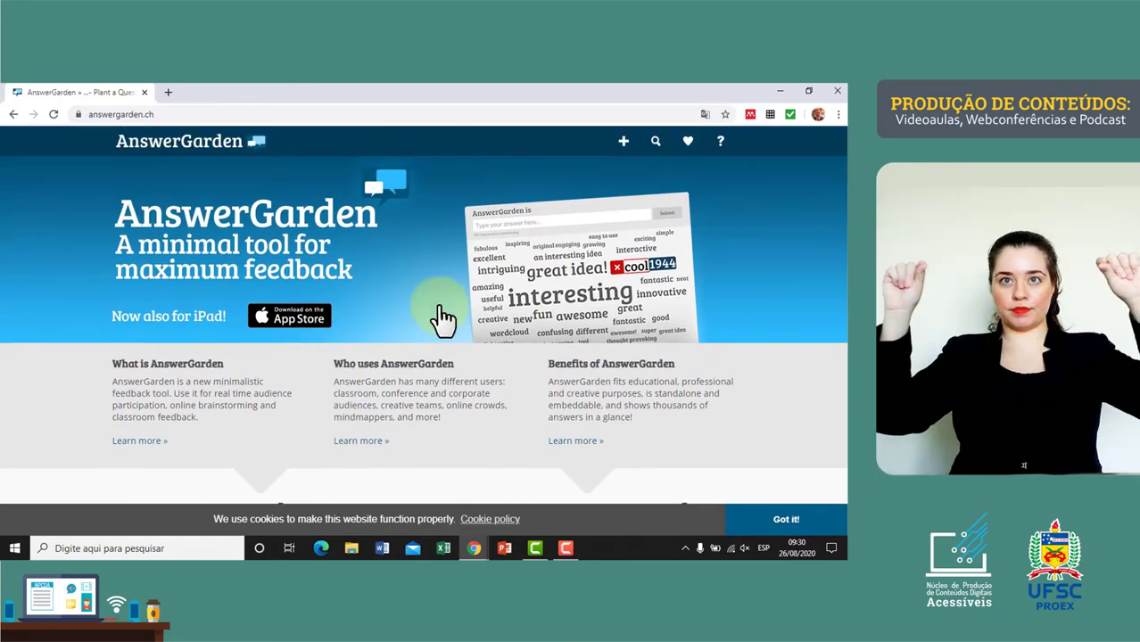
left_click(625, 143)
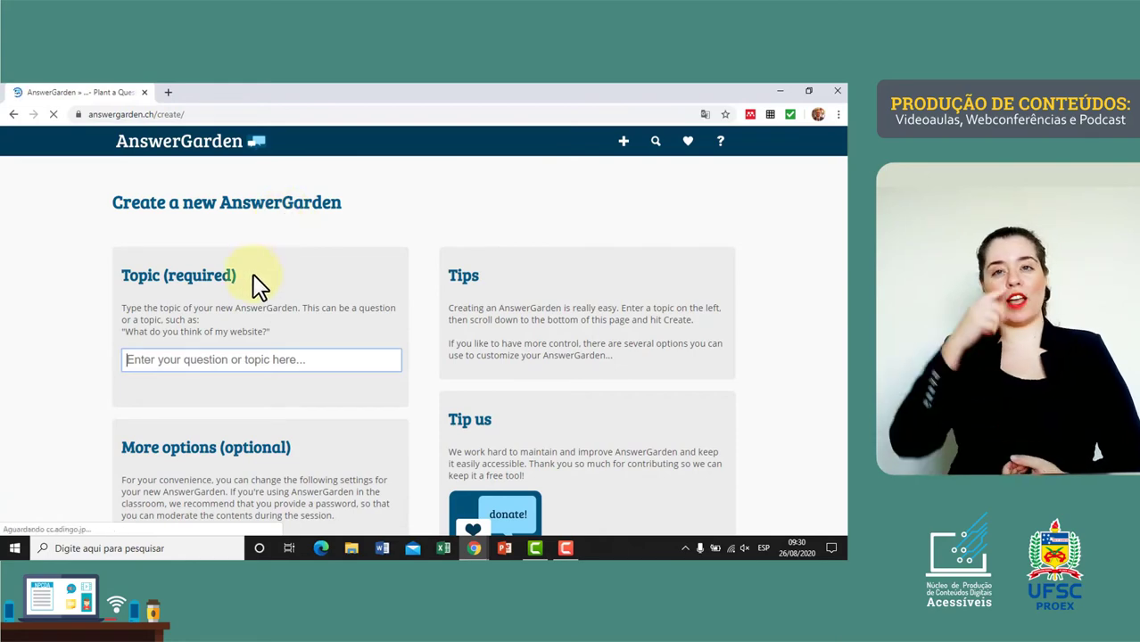
scroll(253, 298, "down", 4)
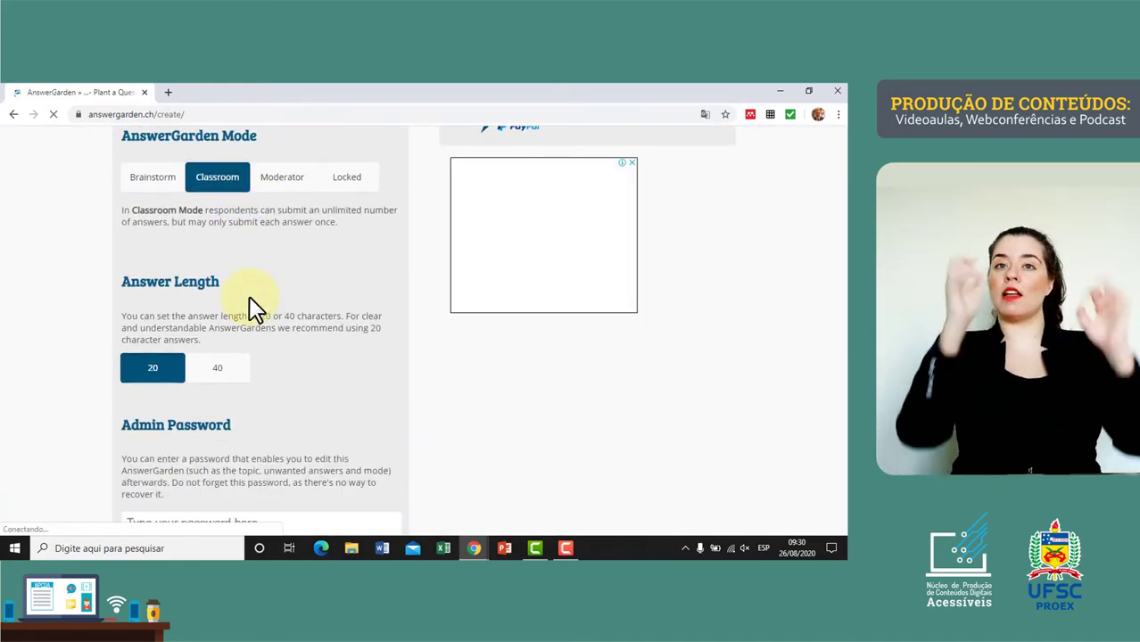
scroll(249, 295, "up", 5)
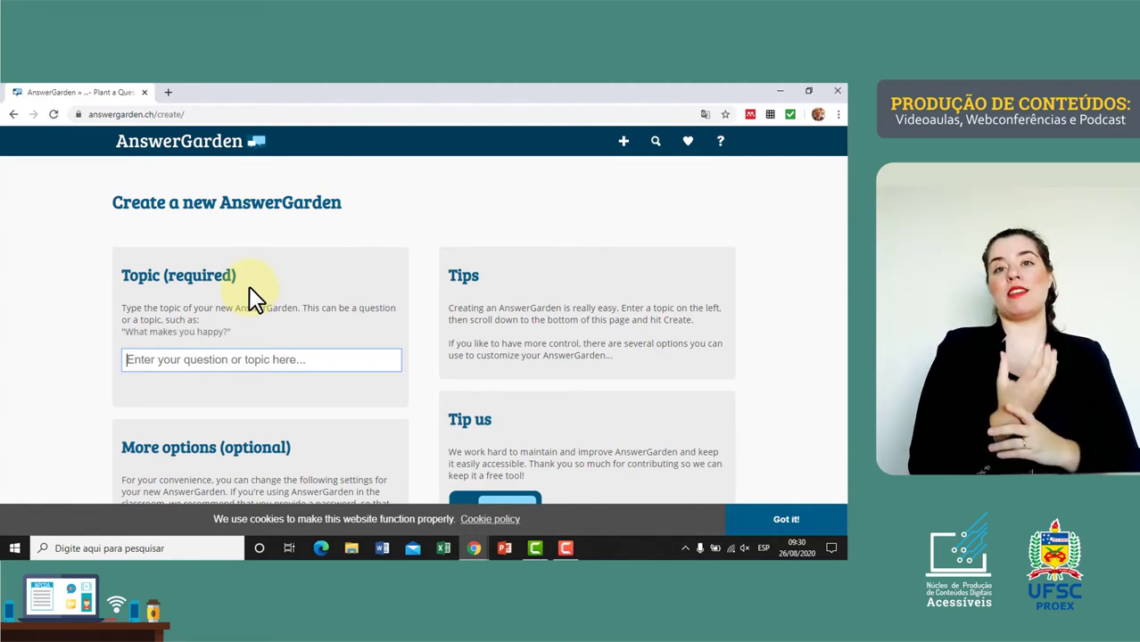
- Enter "O que é fluido?" as the topic of the new AnswerGarden
left_click(195, 359)
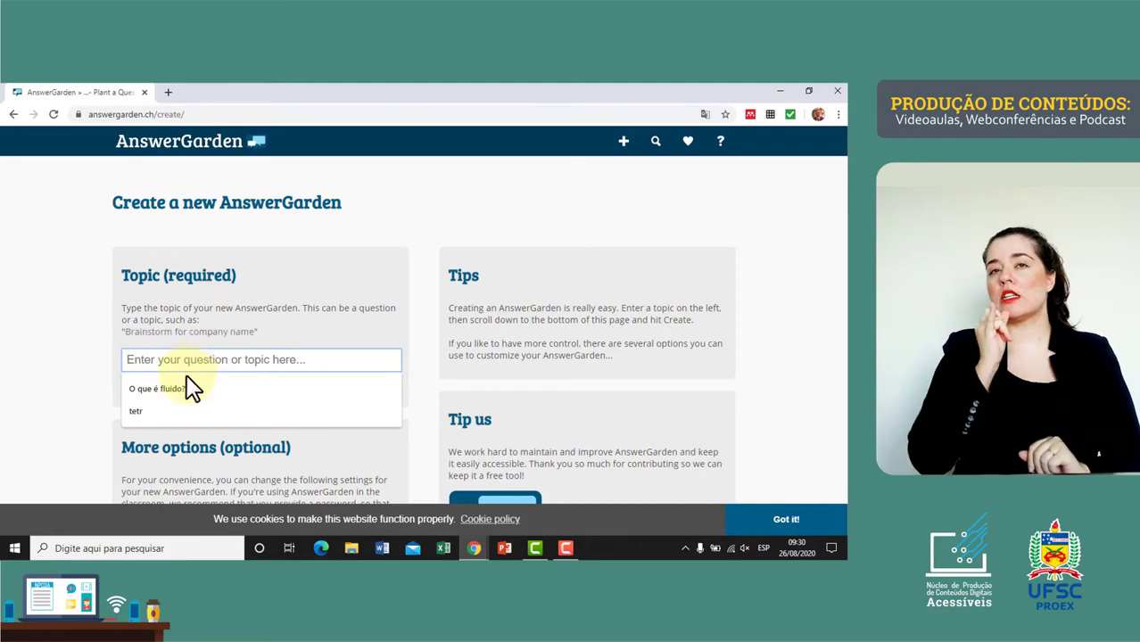
left_click(182, 389)
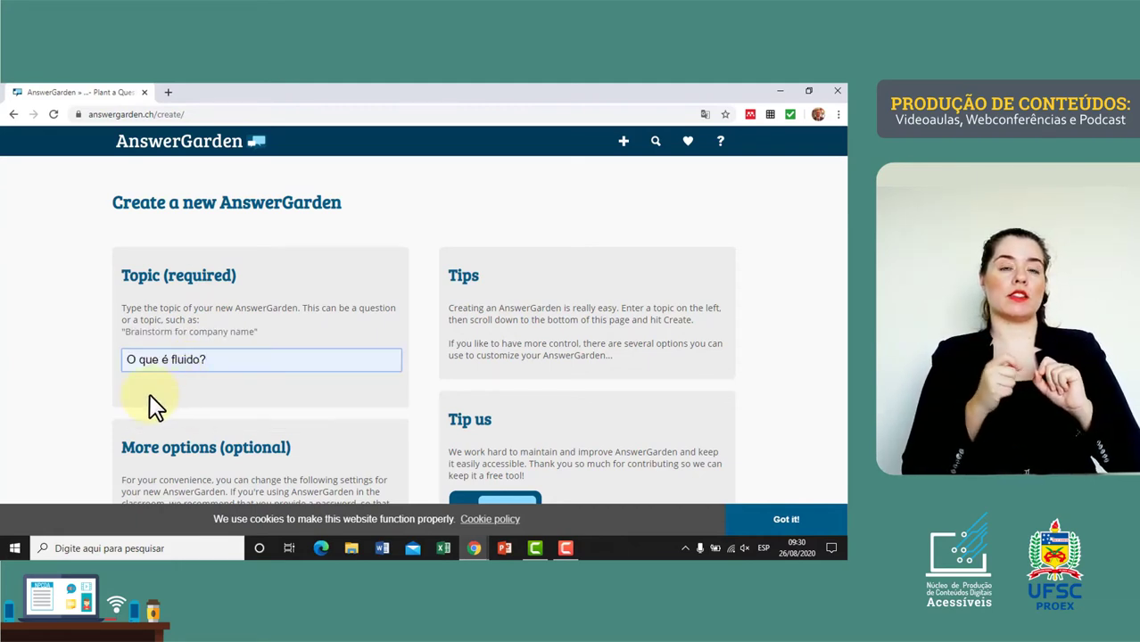
left_click(100, 377)
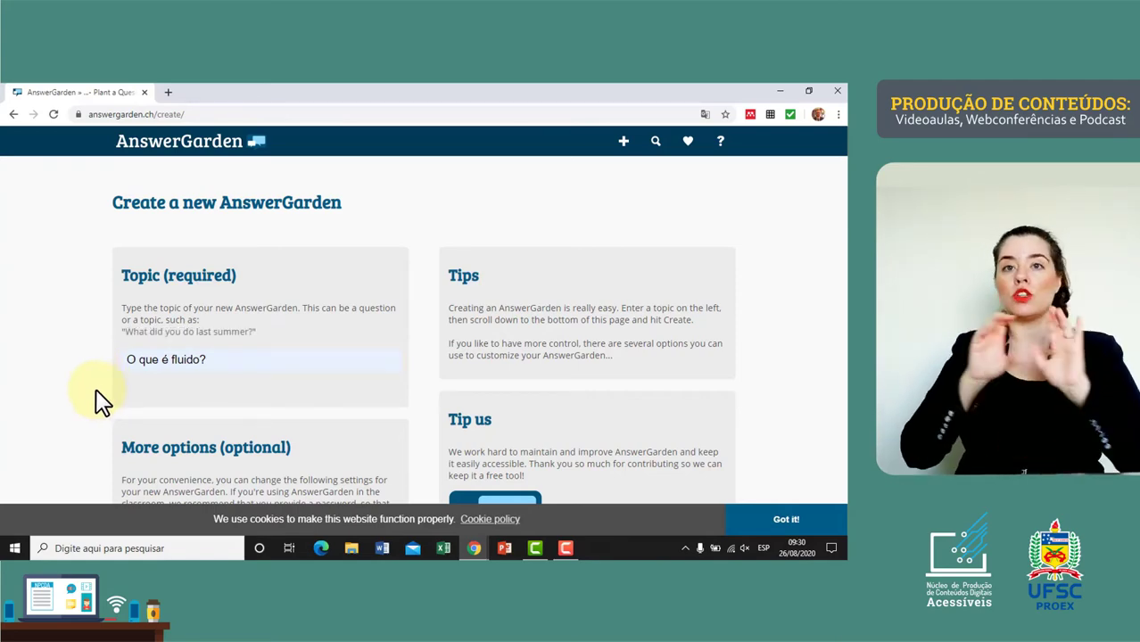
- Set the AnswerGarden mode to Brainstorm and the answer length to 40 characters
scroll(107, 383, "down", 2)
scroll(116, 375, "down", 3)
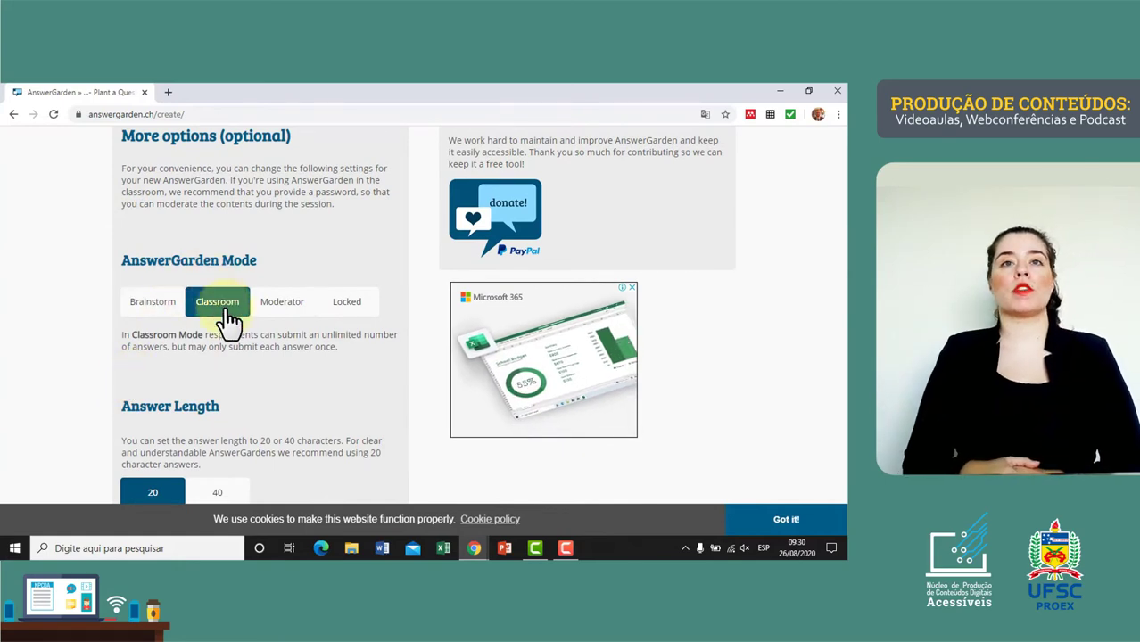
left_click(161, 305)
scroll(192, 321, "down", 2)
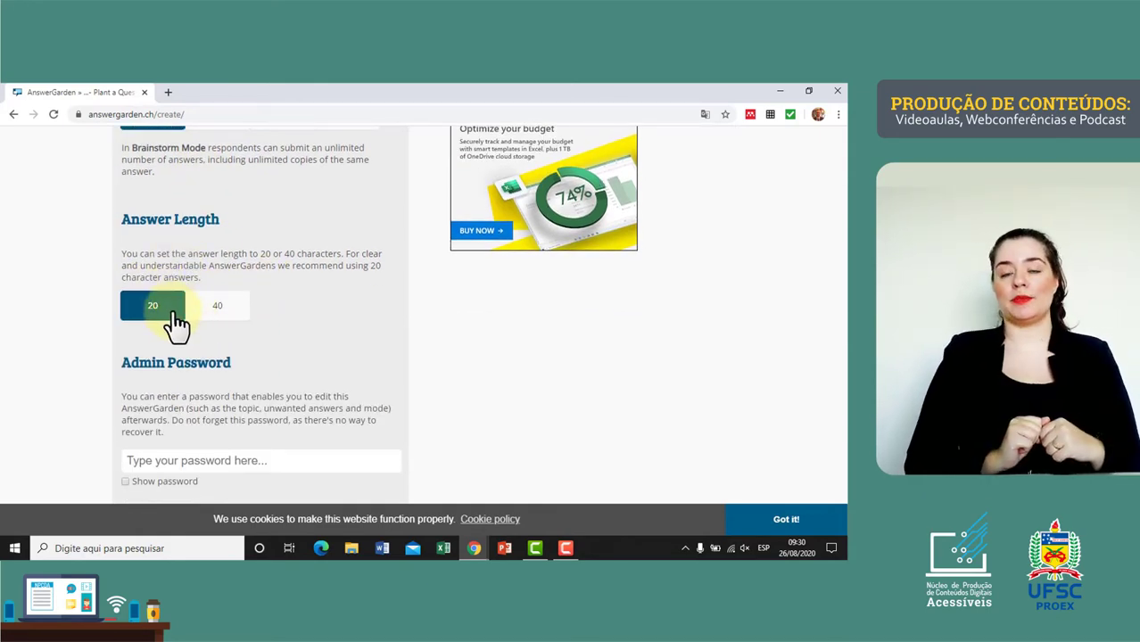
left_click(214, 312)
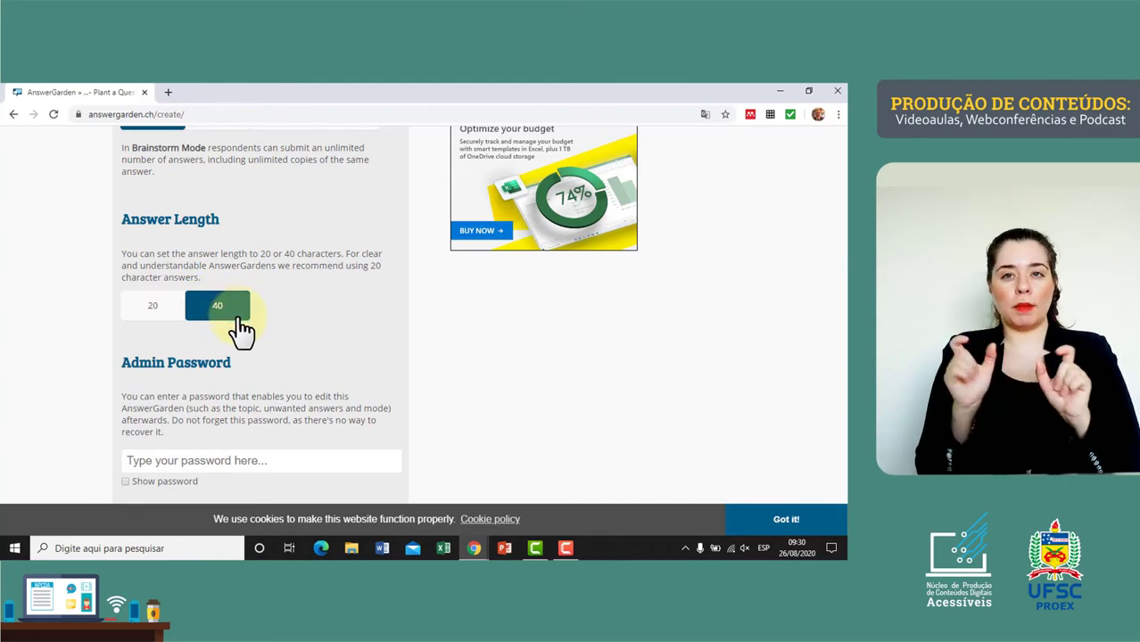
- Look over the Admin Password, Reminder Email and Spam Filter options of the new AnswerGarden
scroll(241, 328, "down", 1)
scroll(246, 314, "down", 1)
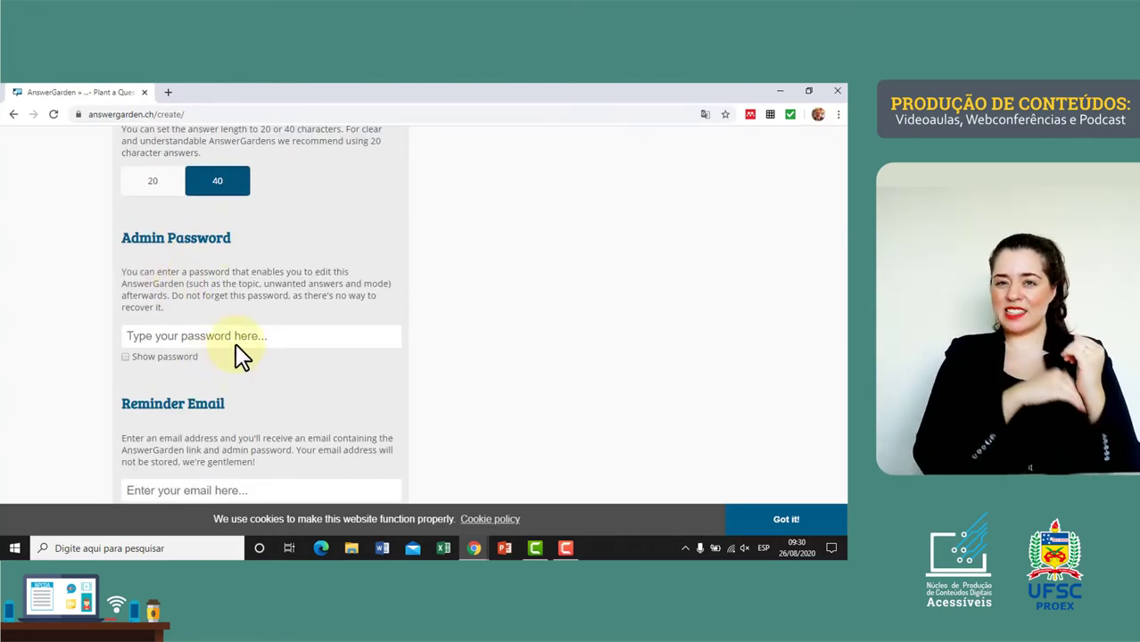
scroll(212, 281, "down", 1)
scroll(210, 295, "down", 3)
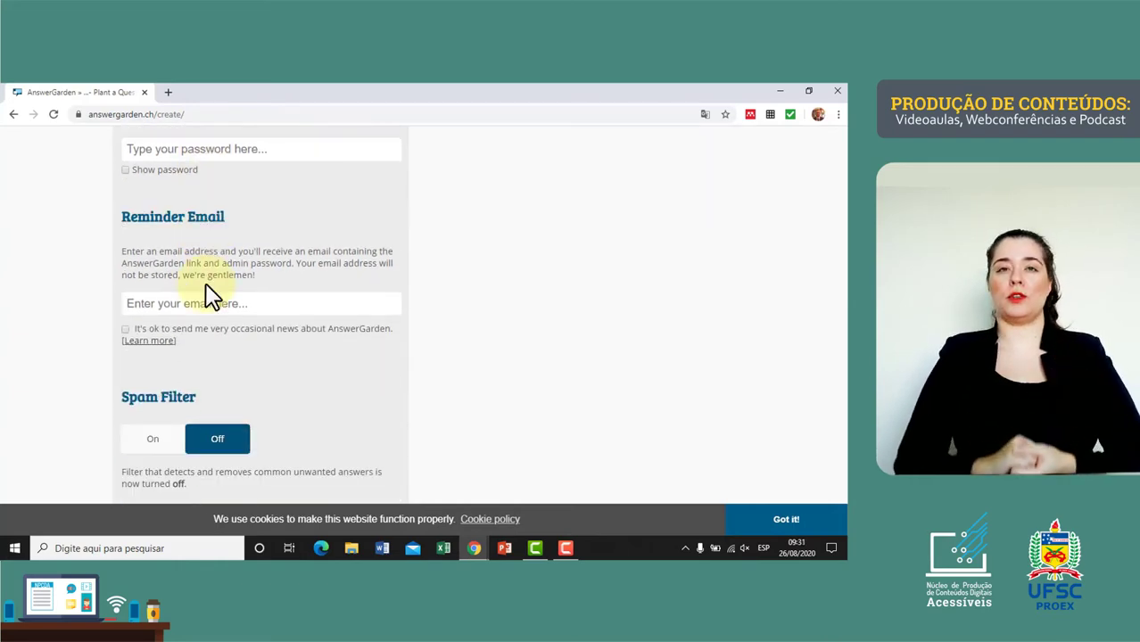